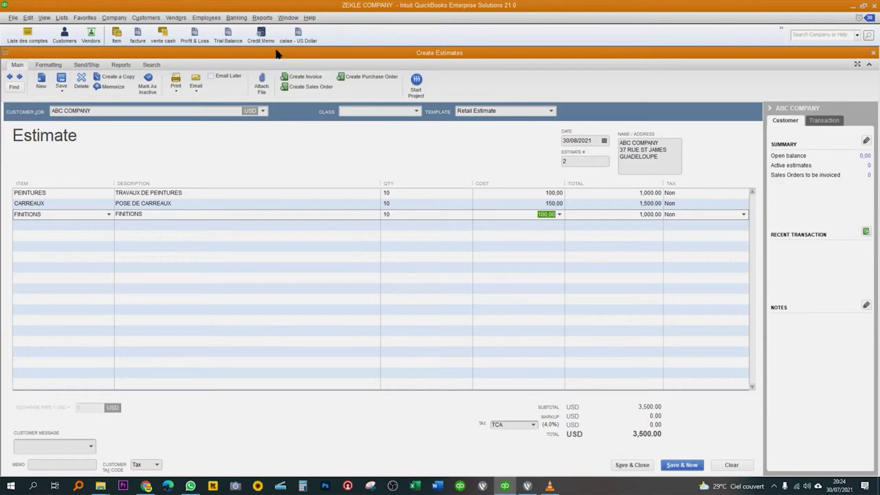
Step: Preview the printed layout of the ABC COMPANY estimate and close the preview
click(49, 65)
click(13, 79)
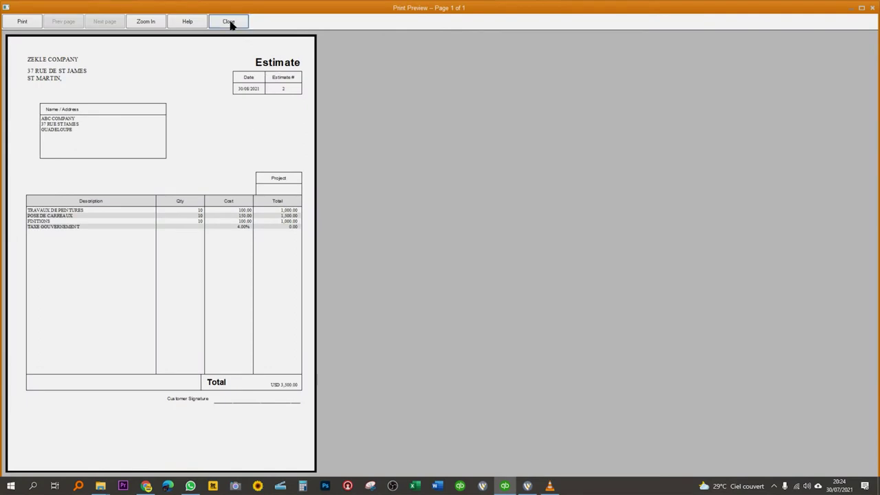
click(229, 21)
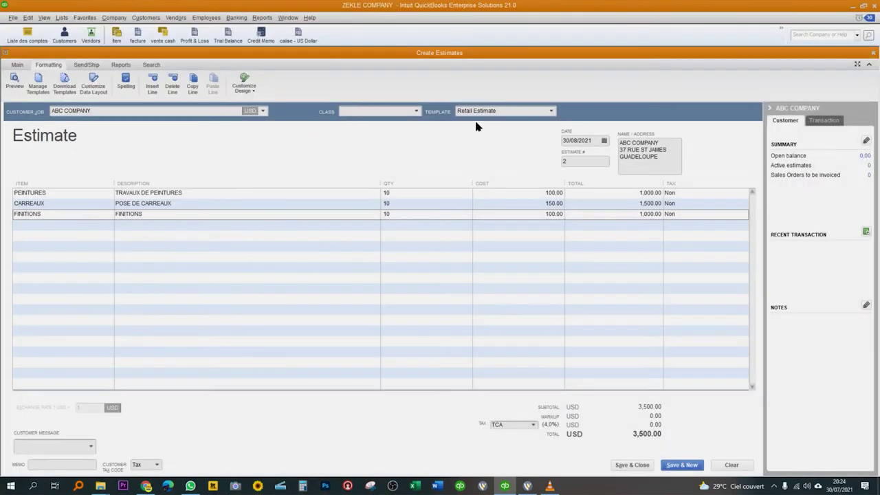
click(551, 112)
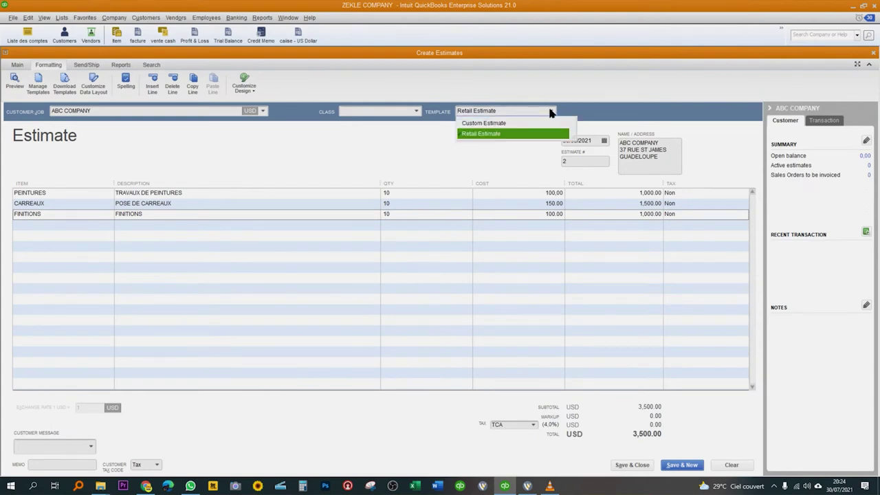
click(551, 111)
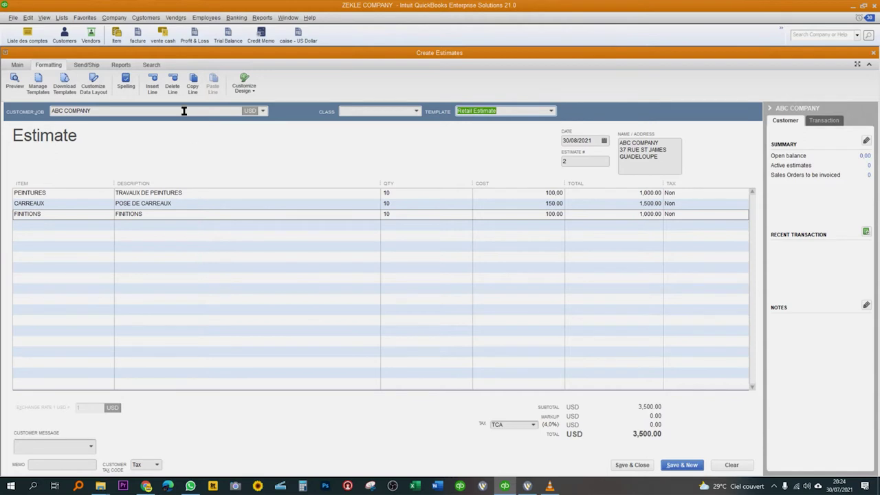
click(98, 83)
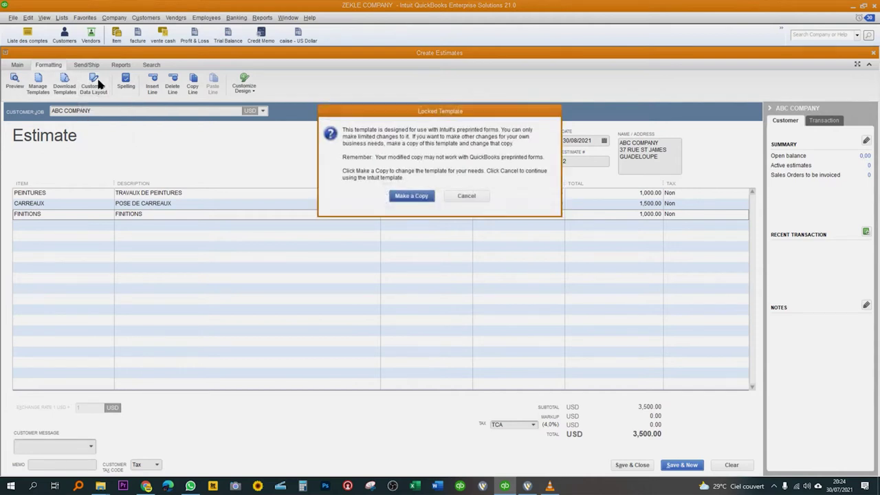
click(465, 196)
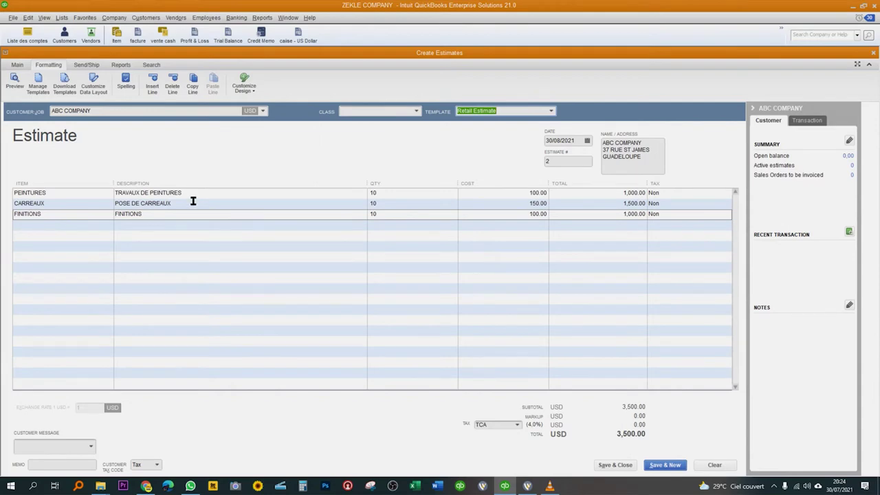
Step: Check the ABC COMPANY estimate in an enlarged print preview, and save and close the estimate
click(15, 81)
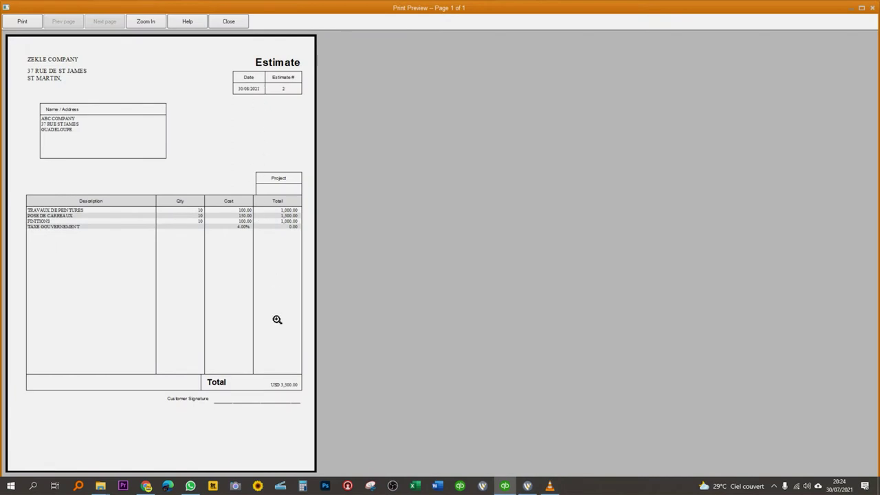
click(224, 407)
click(223, 408)
click(224, 408)
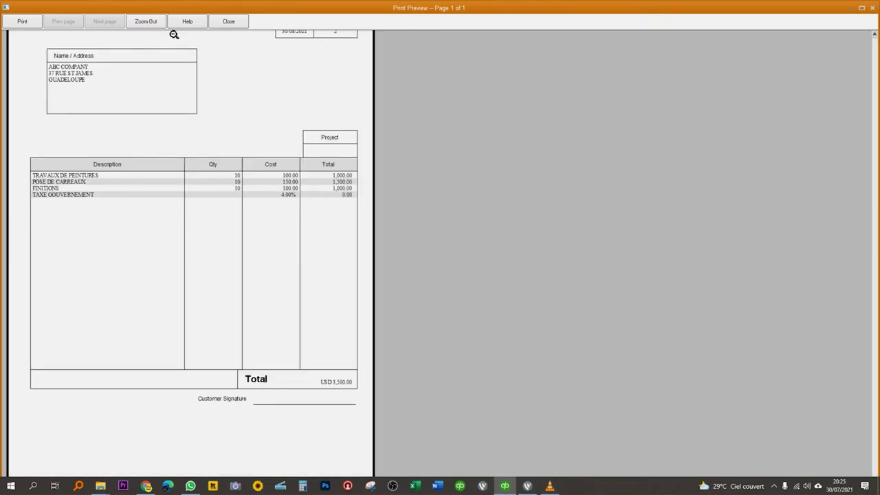
click(235, 21)
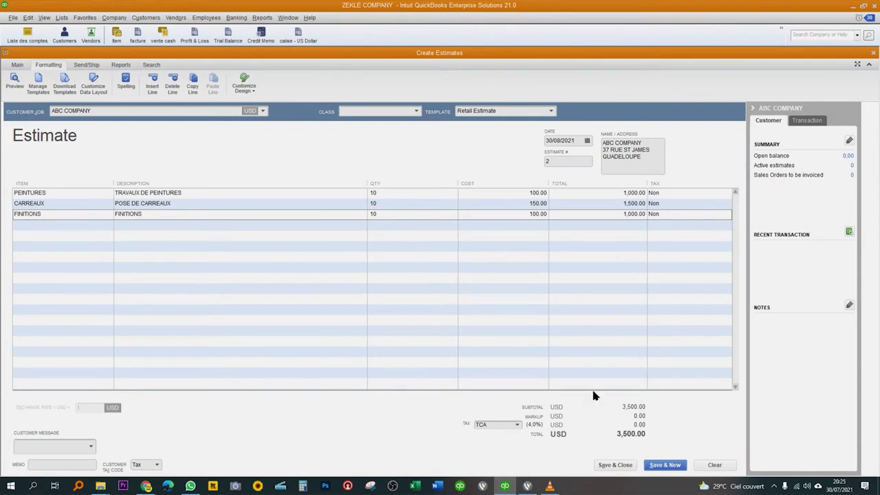
click(615, 465)
click(430, 173)
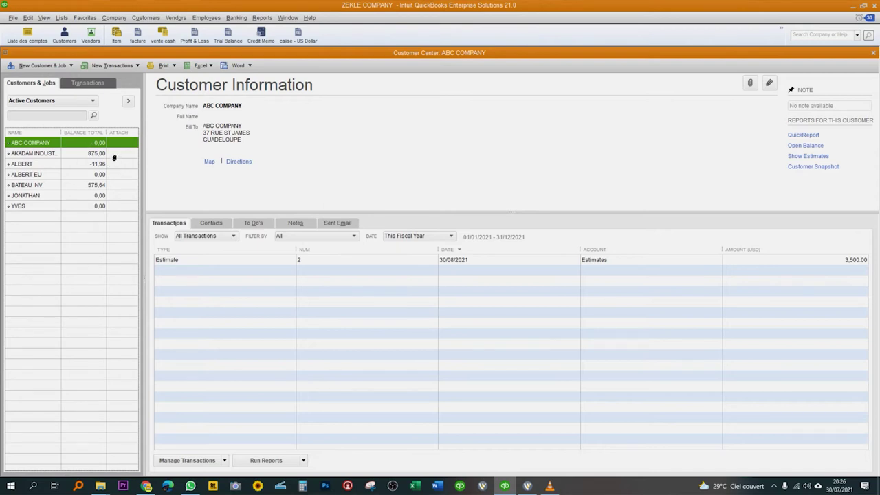
Step: Start a new invoice for ABC COMPANY based on its available estimate dated 30/08/2021
right_click(42, 145)
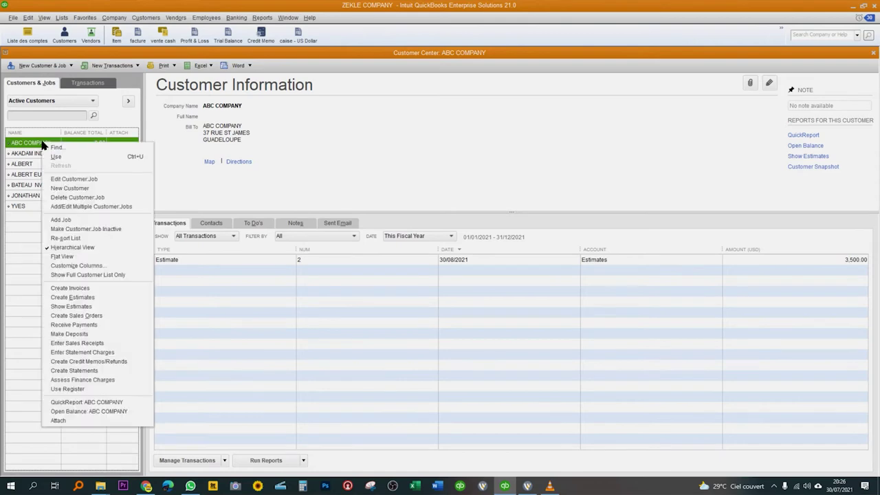
click(95, 289)
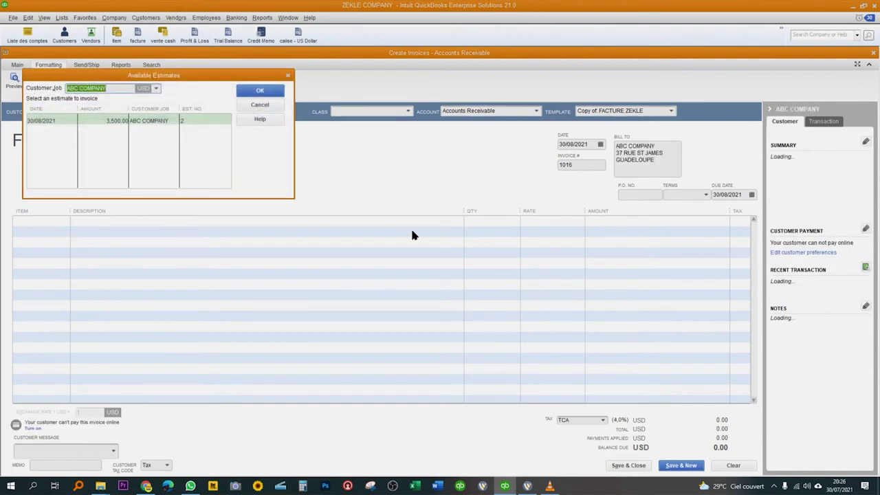
drag(207, 74, 336, 126)
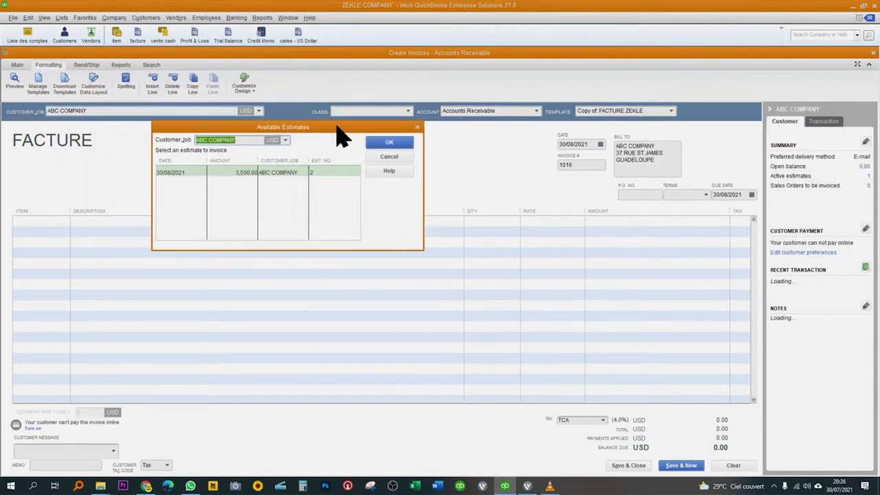
click(198, 175)
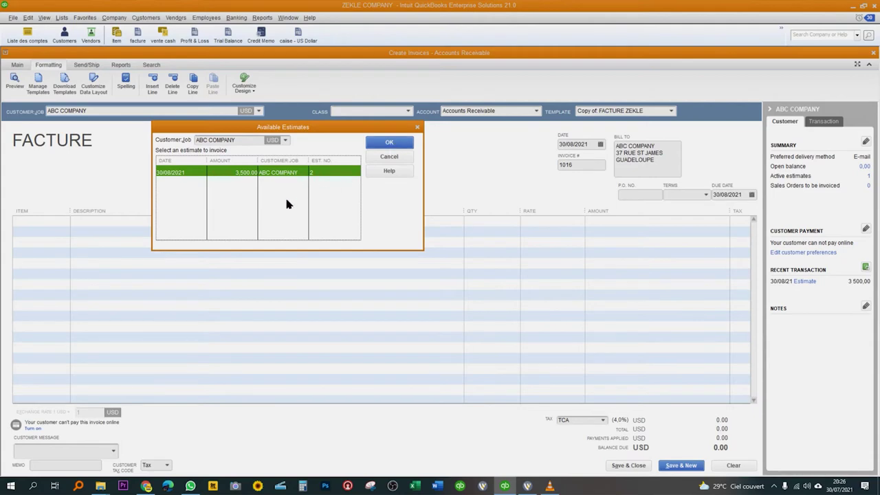
click(406, 144)
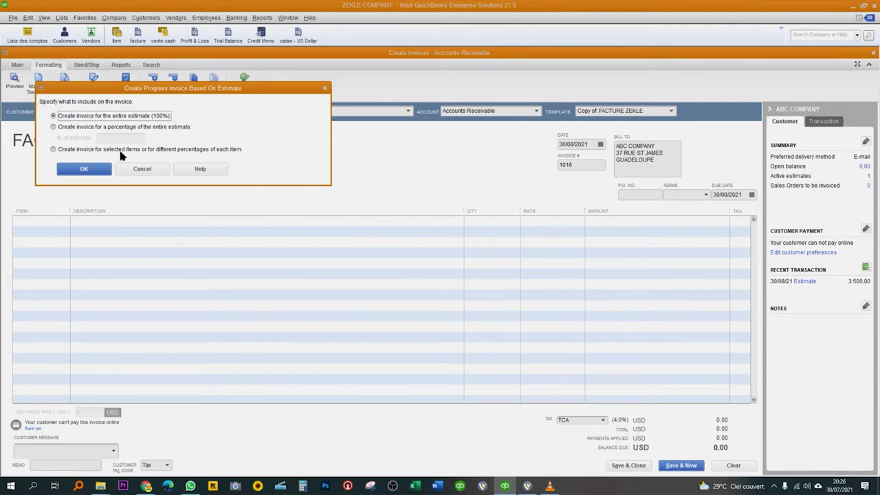
Step: Create the progress invoice for a percentage of the entire estimate, set to 25%
click(78, 128)
click(55, 150)
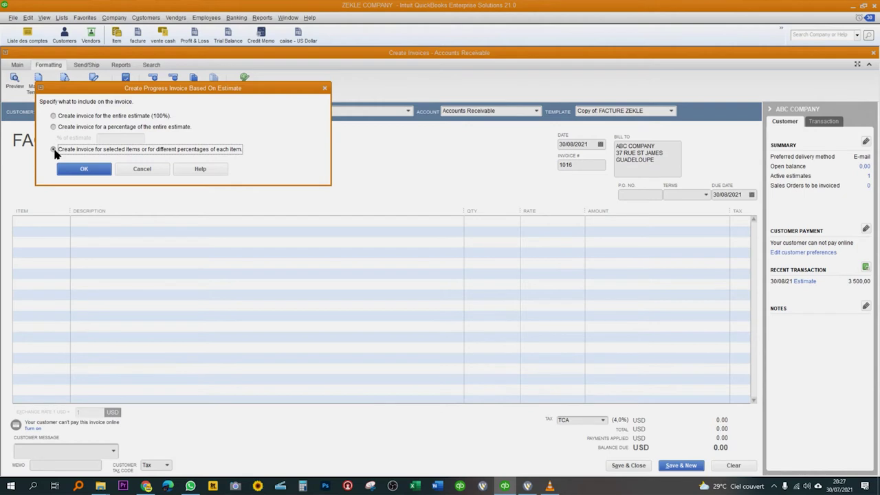
click(53, 127)
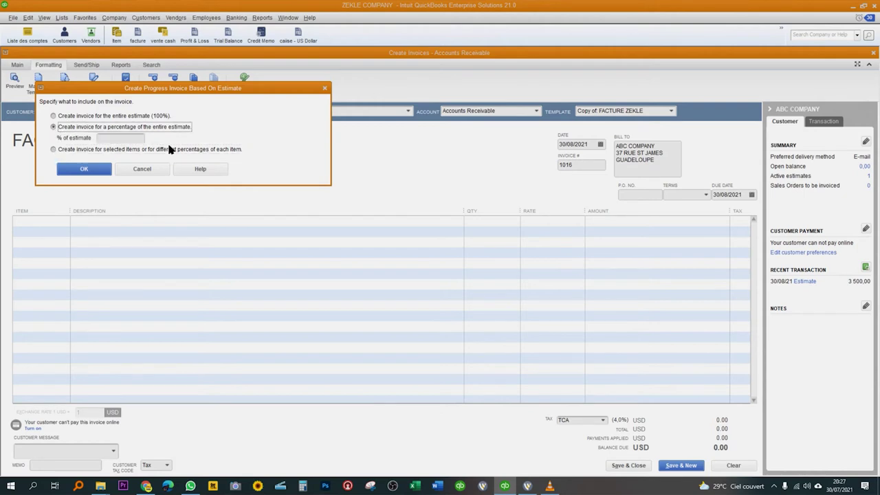
click(118, 137)
text(25)
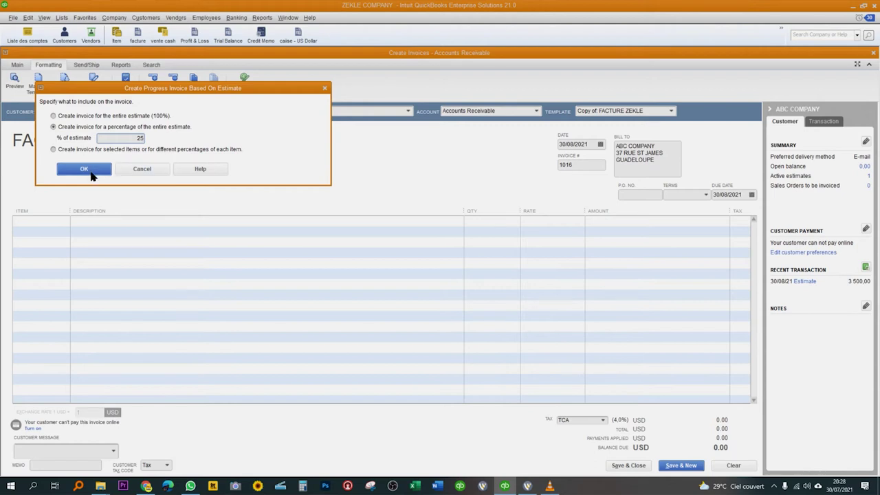
click(90, 169)
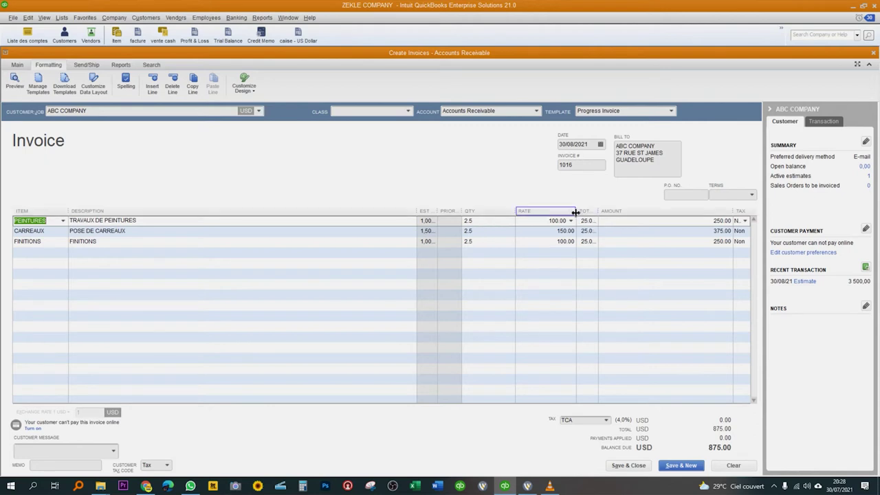
Step: Resize the invoice table columns, narrowing Description and widening Total % so the estimate and prior amount columns are readable
drag(573, 211, 602, 212)
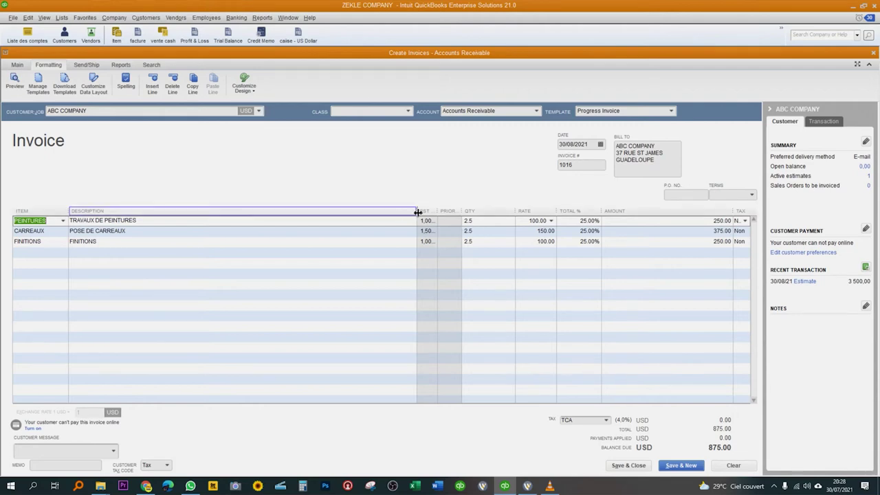
drag(416, 211, 283, 213)
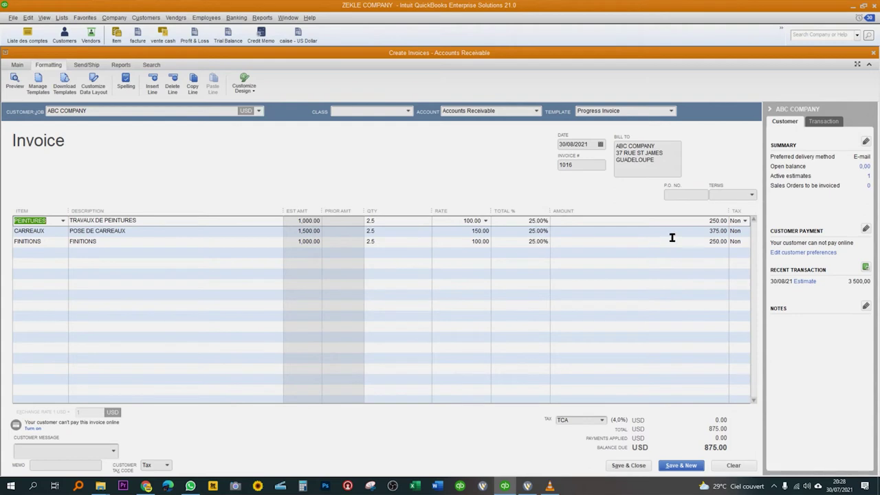
drag(552, 211, 596, 219)
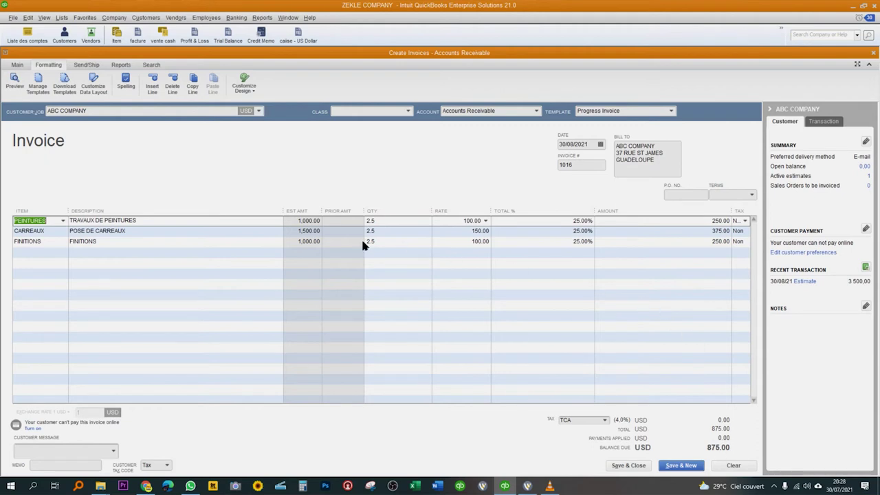
Step: Examine the progress invoice's line items and totals in an enlarged print preview, and close the preview
click(14, 80)
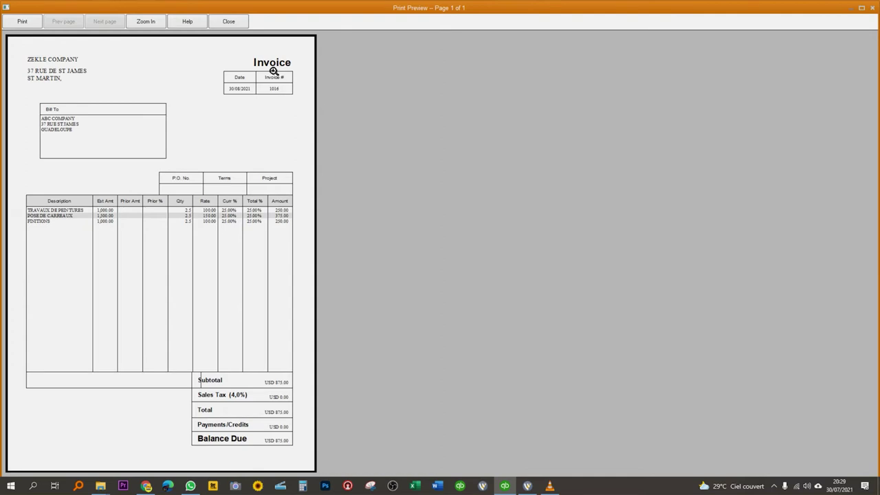
click(258, 427)
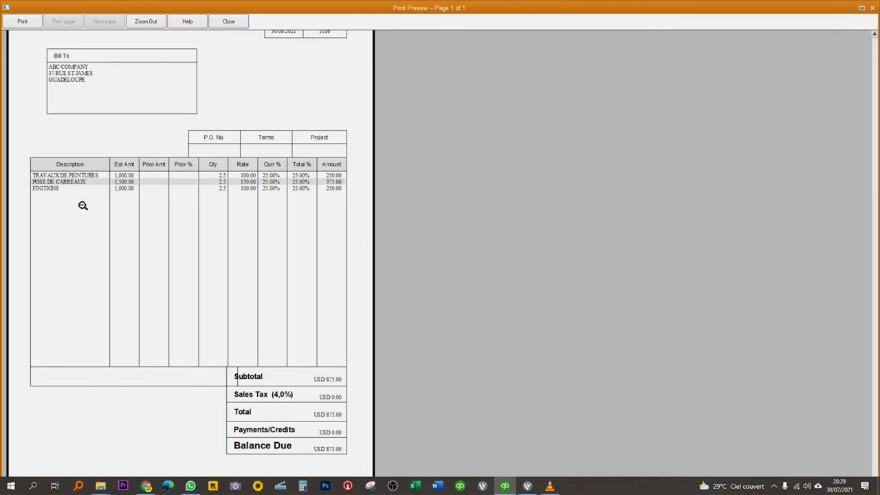
click(122, 179)
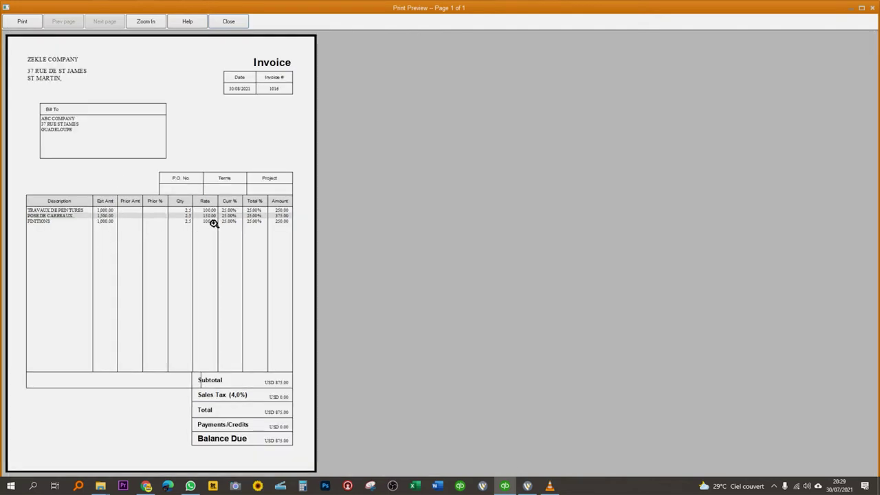
click(237, 214)
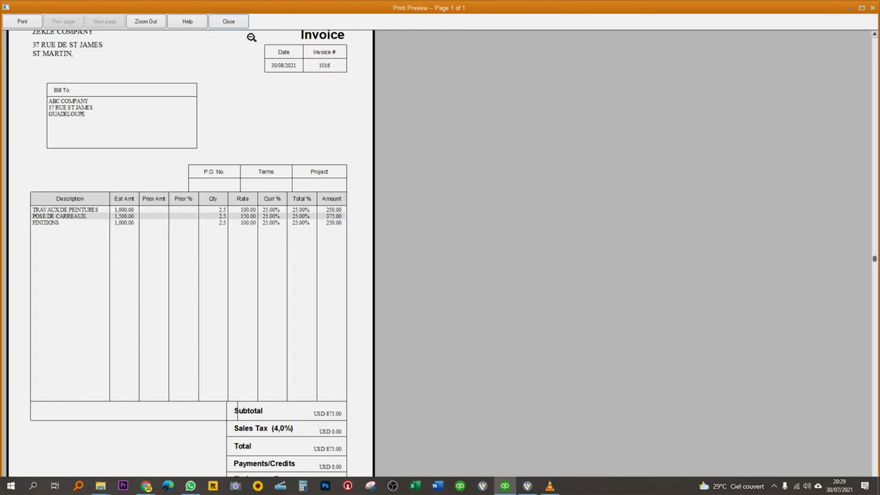
click(229, 22)
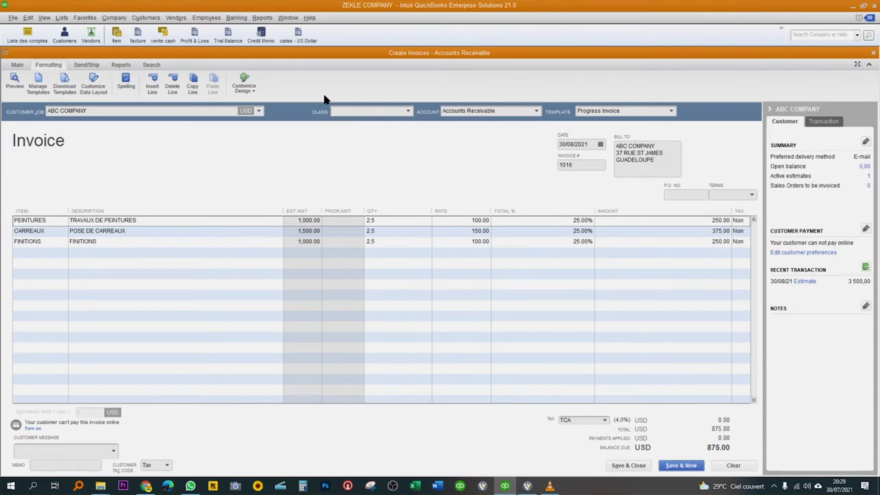
Step: Run the Job Progress Invoices vs. Estimates report with the date range set to All
click(261, 18)
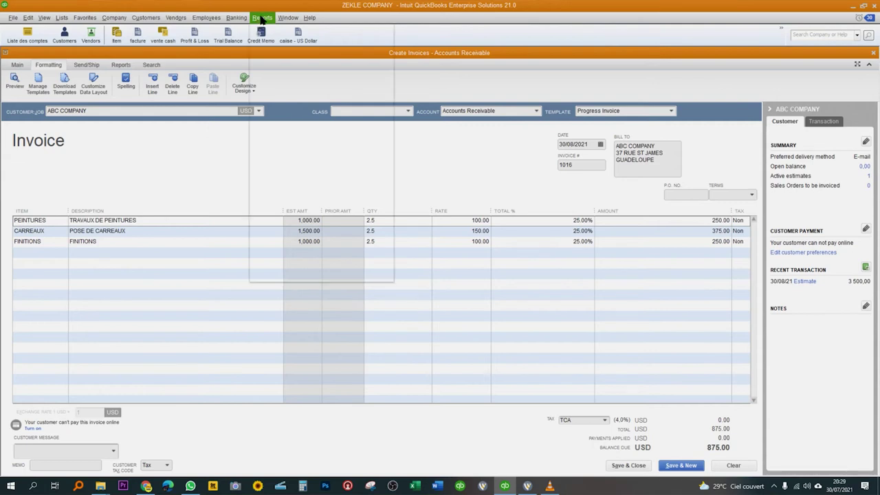
mouse_move(285, 144)
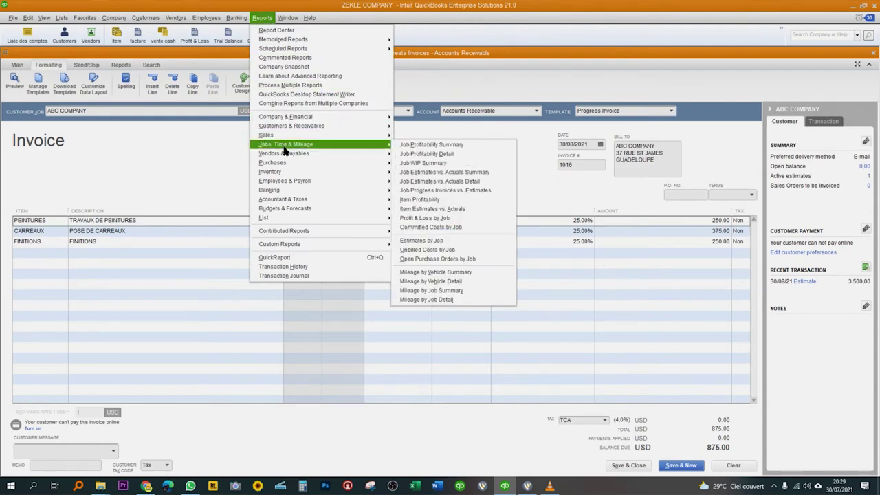
click(437, 193)
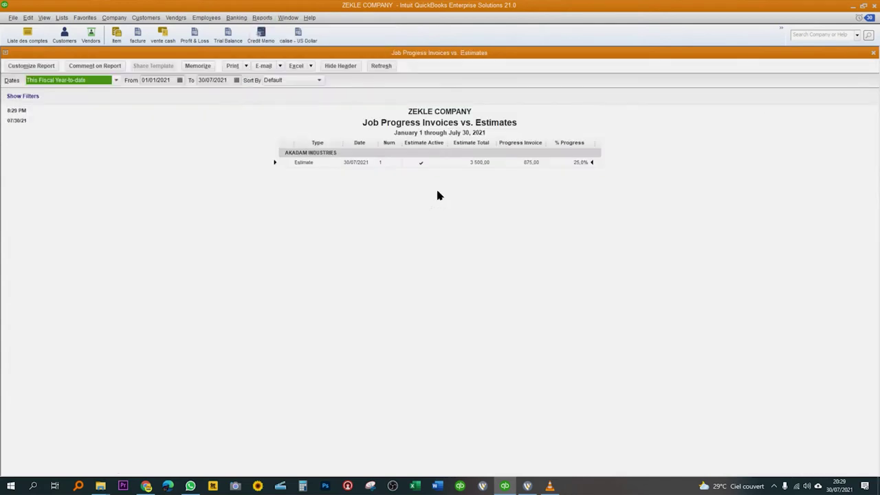
click(81, 84)
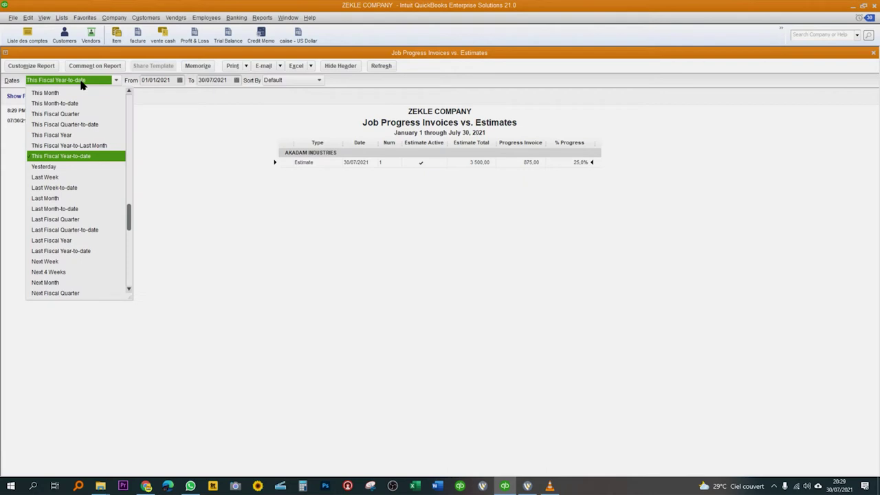
key(a)
key(Return)
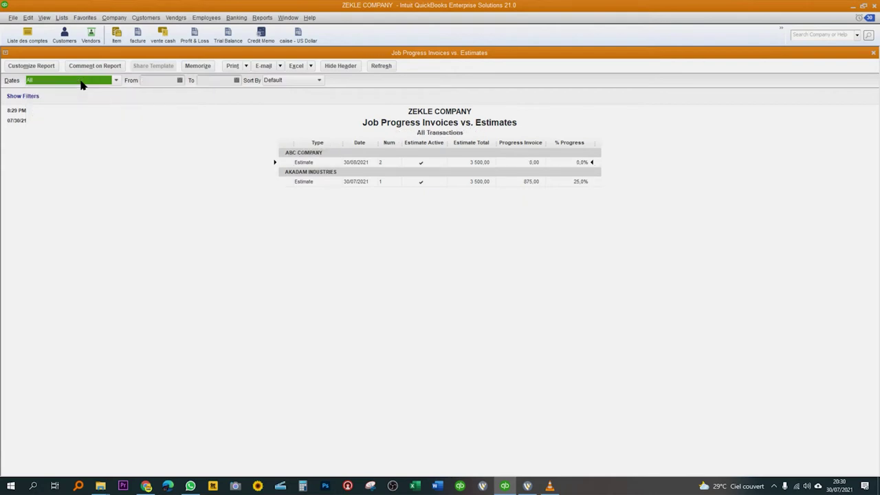
key(Tab)
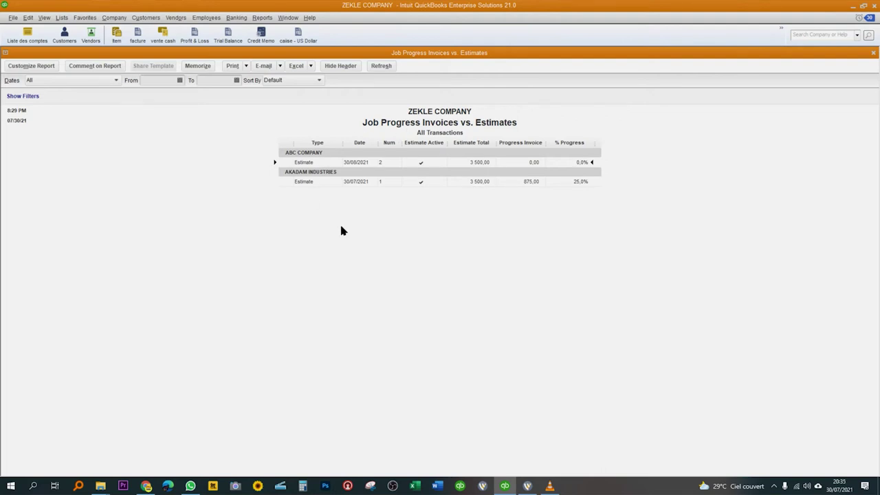
Step: Open the ABC COMPANY estimate from the report to review it, and return to the report
double_click(307, 162)
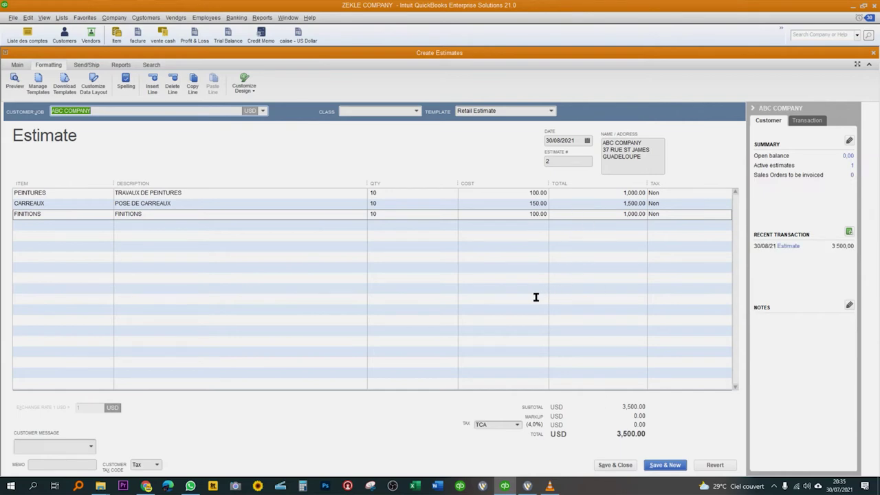
click(614, 465)
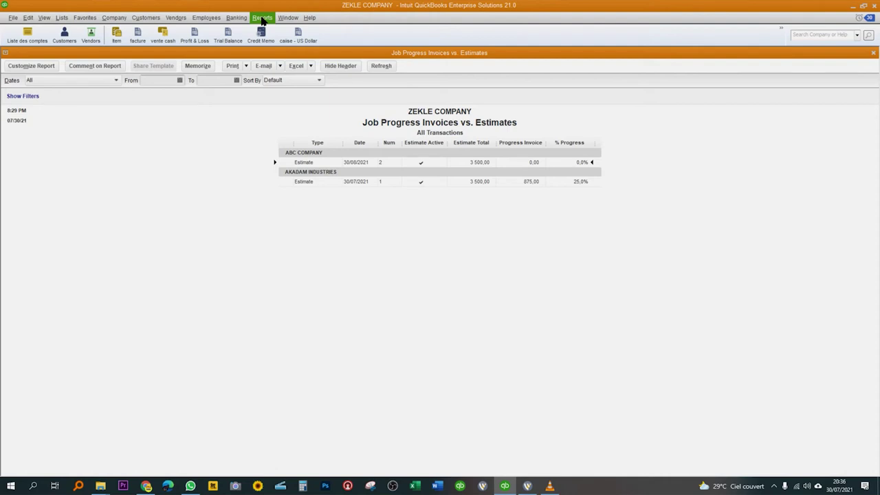
Step: Add the Job Progress Invoices vs. Estimates report to the icon bar with the label FACTURE ET DEVIS PROGRESSIVE
click(46, 19)
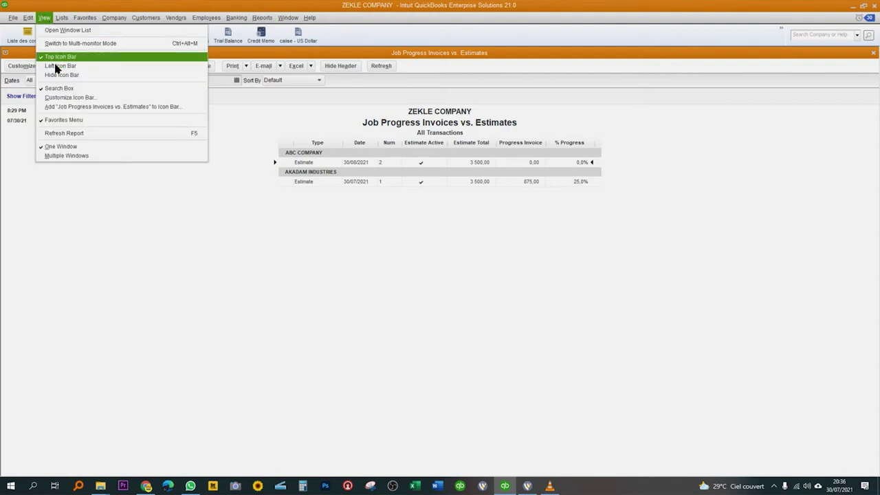
click(59, 108)
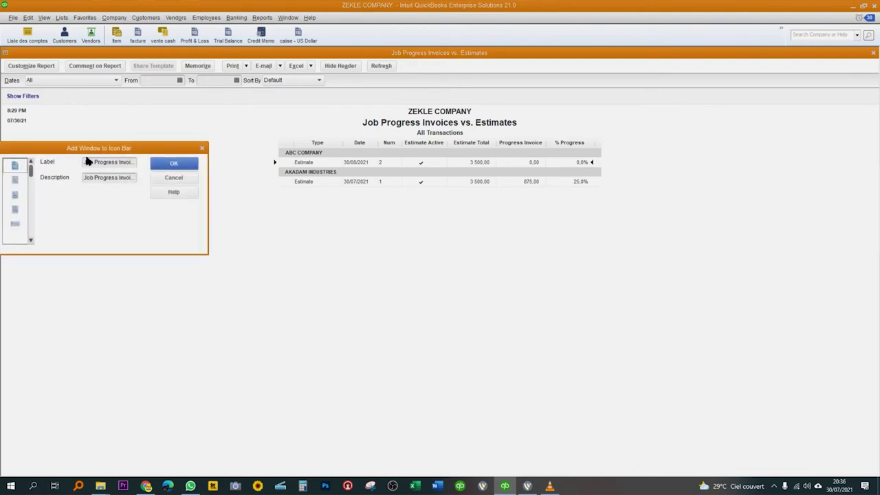
drag(86, 162, 147, 167)
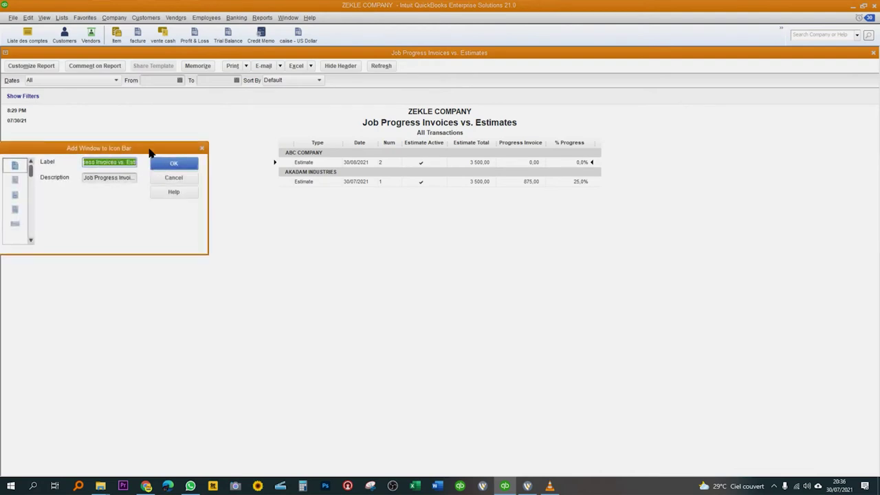
text(FACTU)
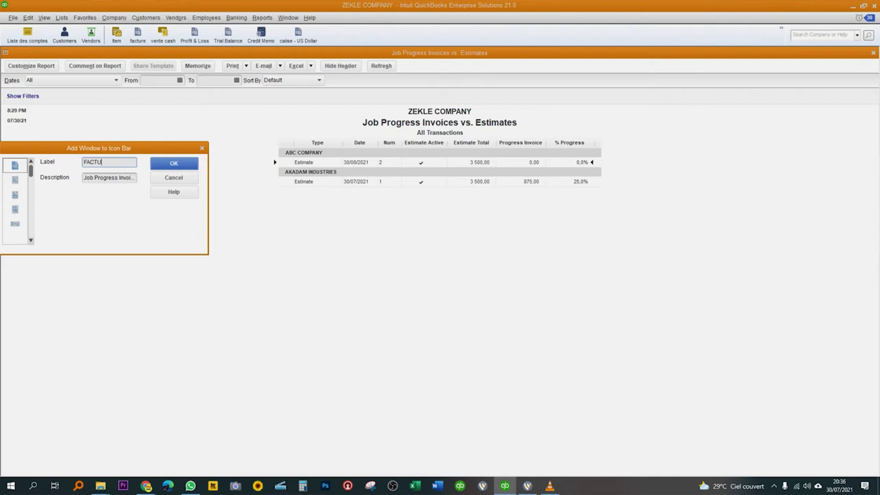
text(RE ET DEVIS)
text( PROG)
text(RESSIVE)
click(179, 165)
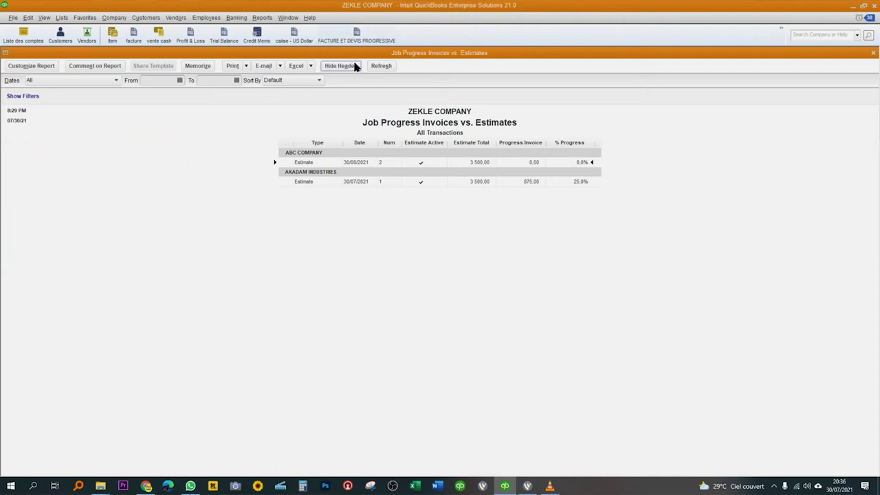
Step: Close the report without memorizing it, save the ABC COMPANY progress invoice despite its future date, and close the blank invoice form
click(873, 53)
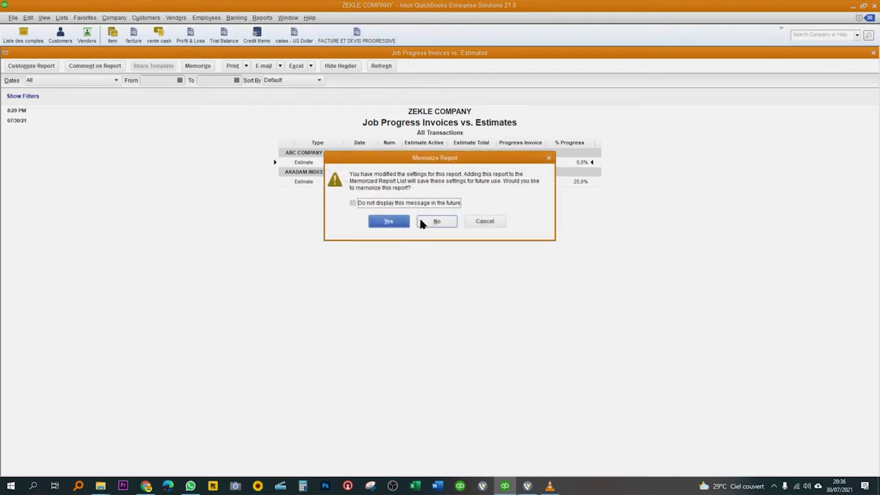
click(437, 221)
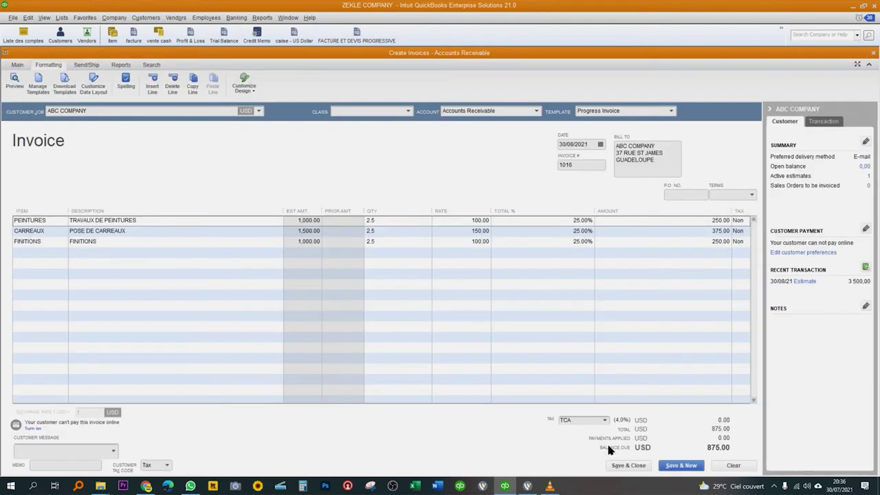
click(677, 465)
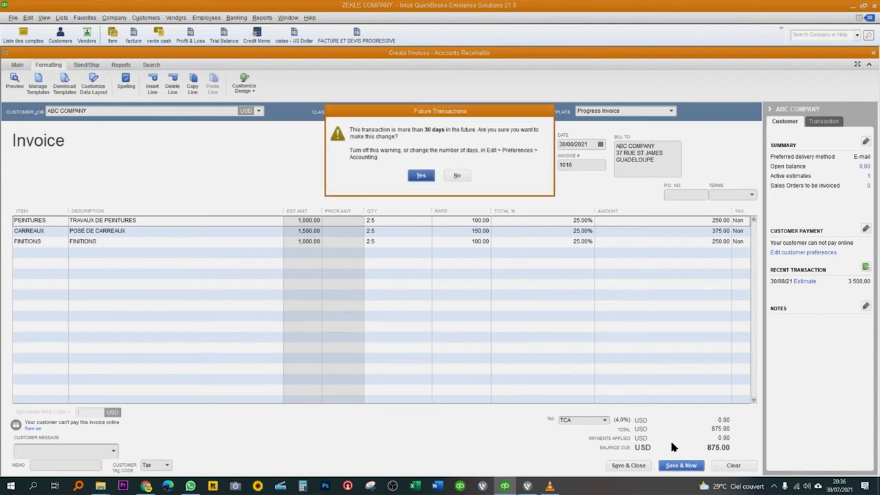
click(420, 175)
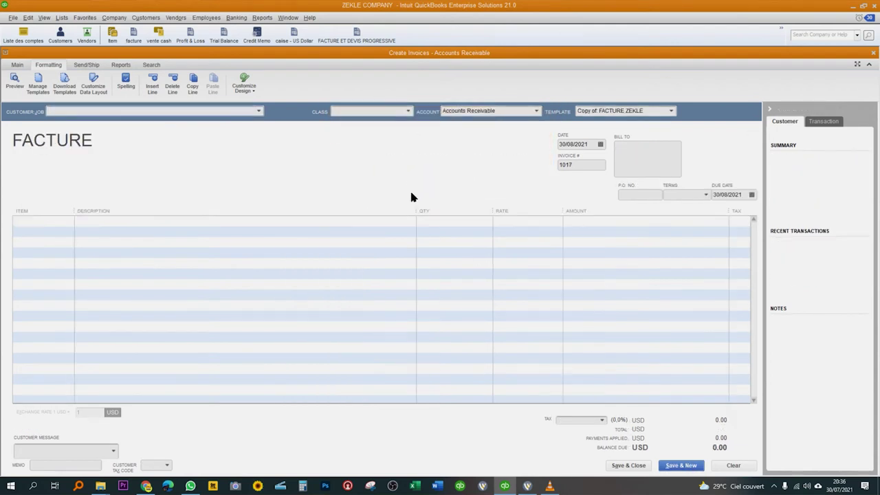
click(619, 466)
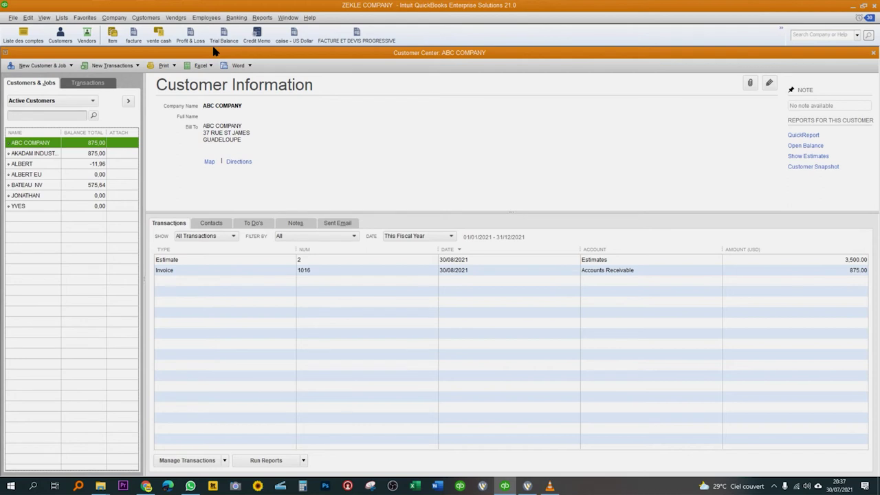
Step: Create a new ABC COMPANY invoice from its 30/08/2021 estimate, billing 25% of the entire estimate
click(133, 35)
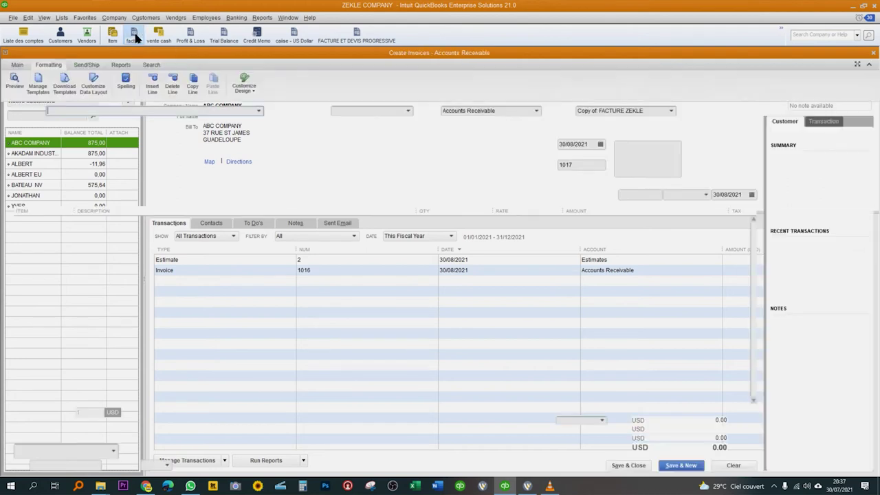
click(259, 112)
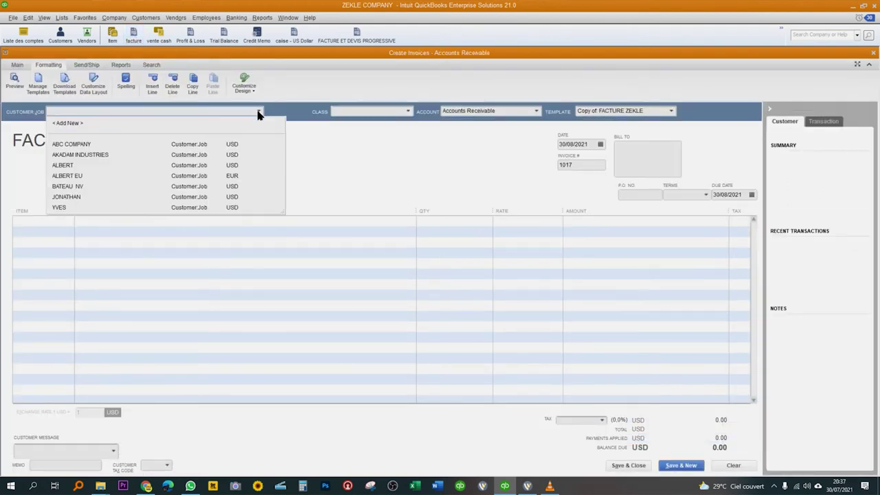
click(85, 145)
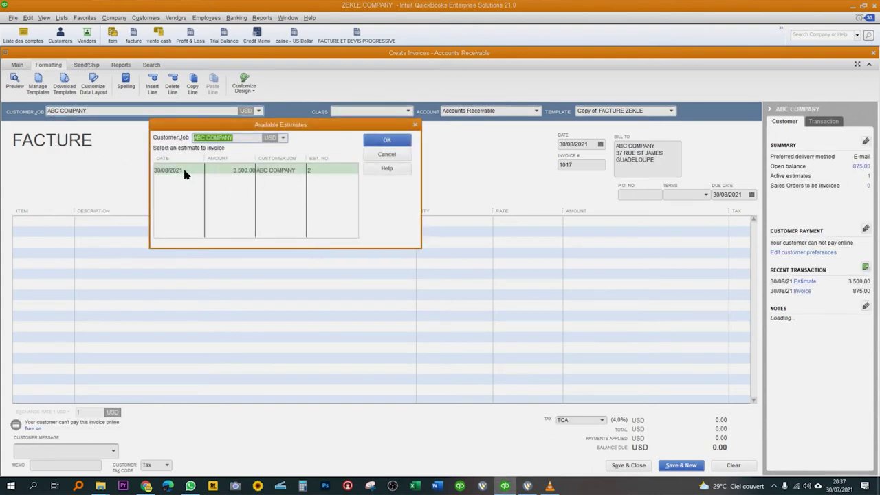
click(184, 172)
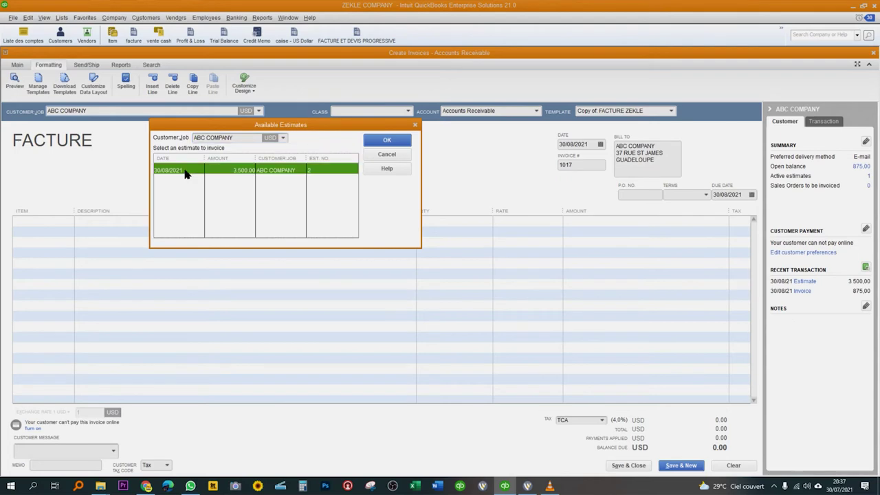
click(387, 140)
click(57, 125)
text(25)
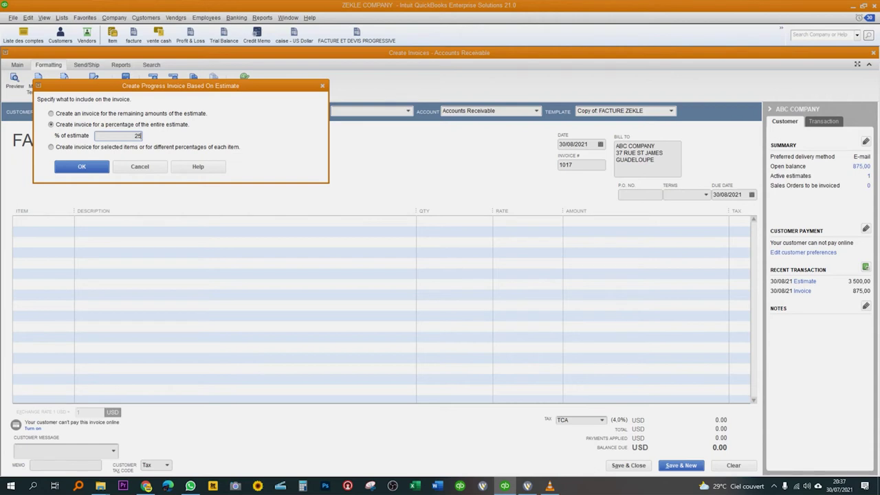
click(81, 166)
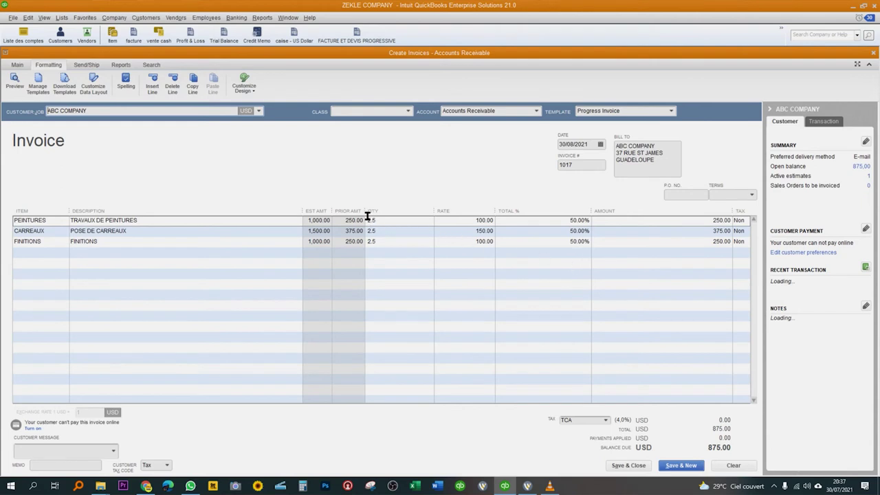
Step: Widen the invoice's Prior Amt and Est Amt columns, and review the invoice in an enlarged print preview
drag(362, 212, 396, 211)
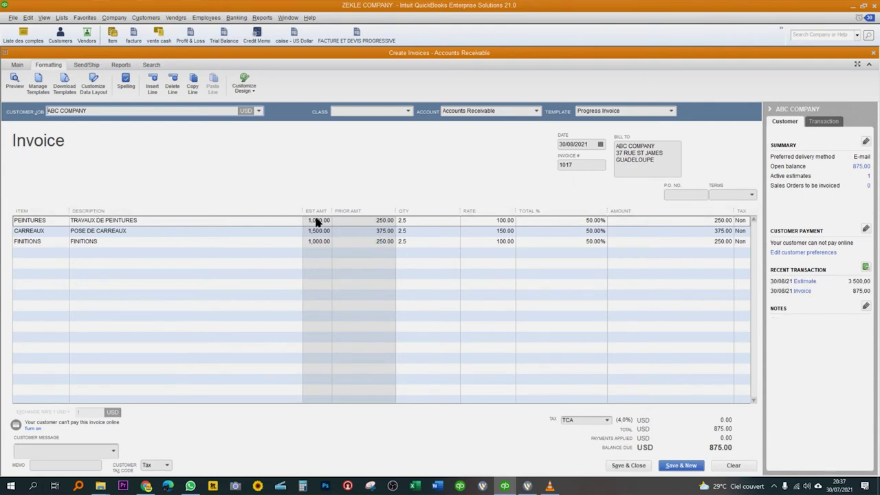
mouse_move(303, 211)
mouse_down()
mouse_move(207, 211)
mouse_move(303, 211)
mouse_up()
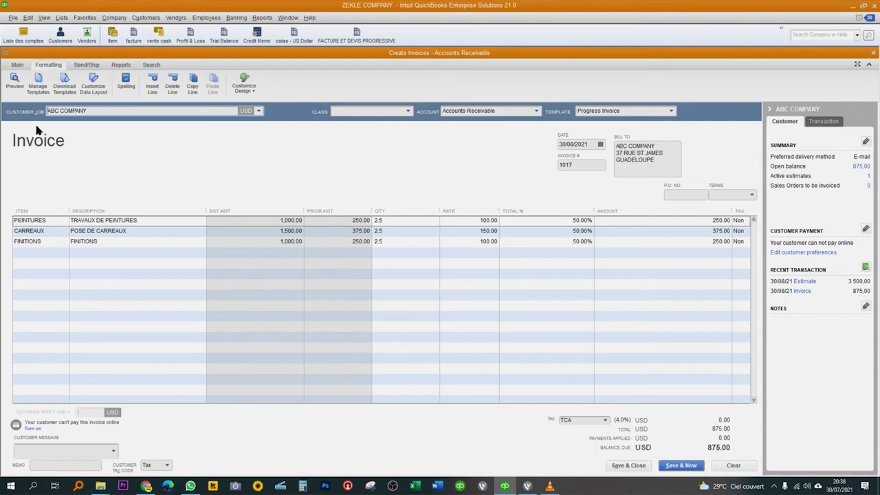
click(14, 79)
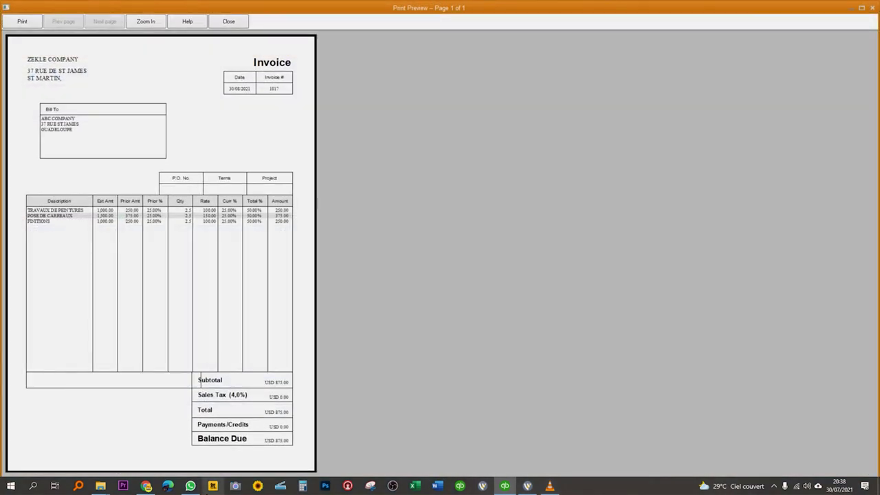
click(238, 420)
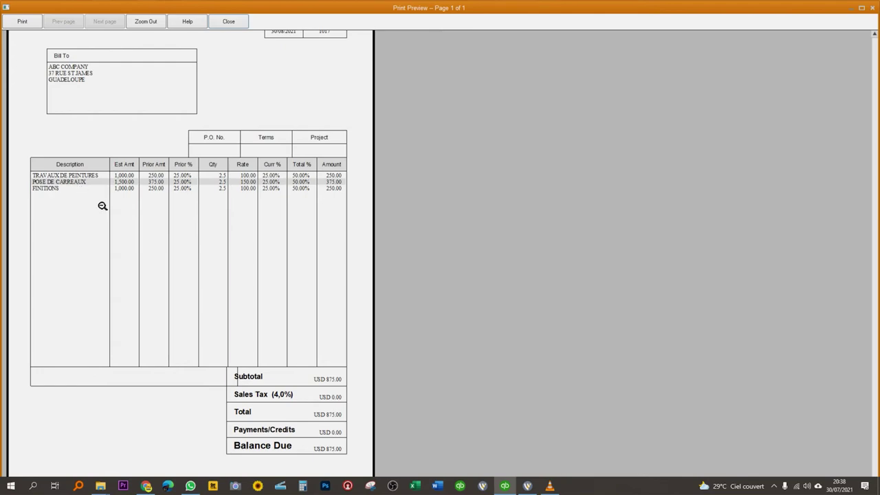
click(227, 21)
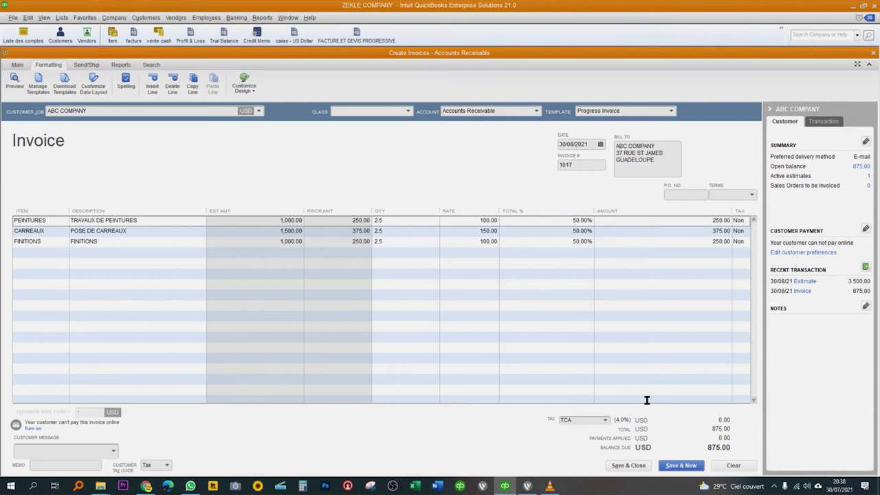
Step: Save the second progress invoice with its future date, and open the report through the FACTURE ET DEVIS PROGRESSIVE shortcut
click(680, 466)
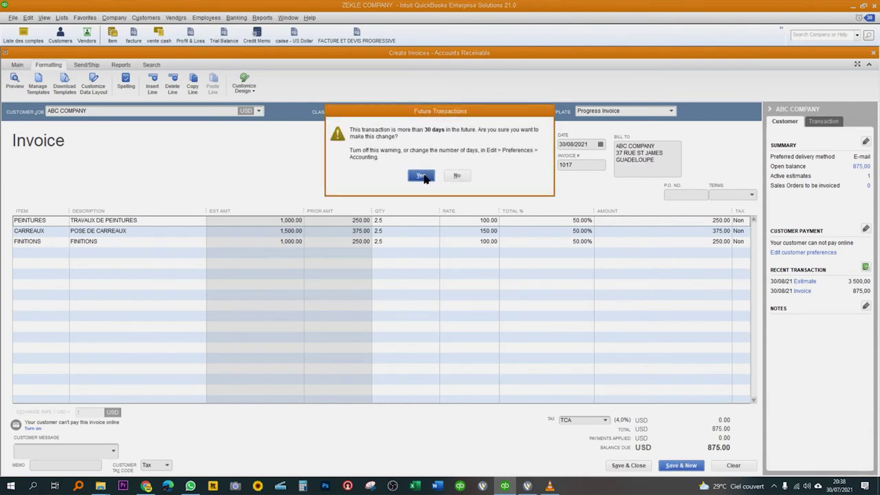
click(420, 176)
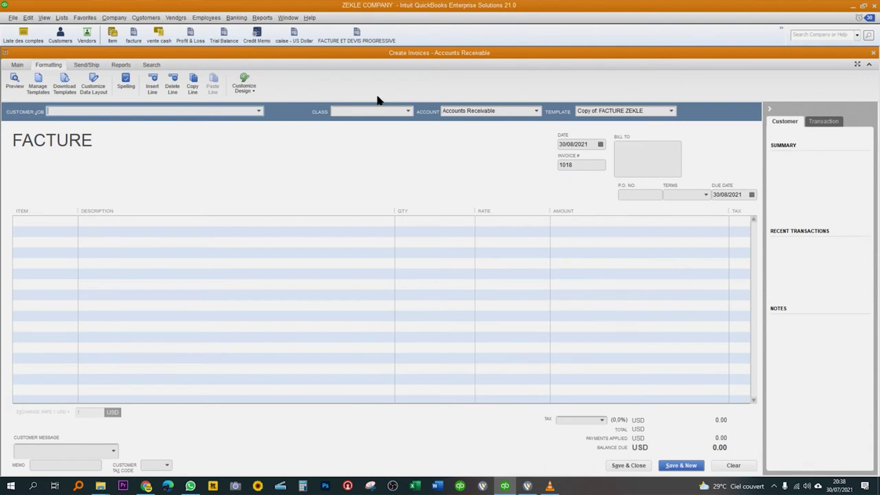
click(356, 35)
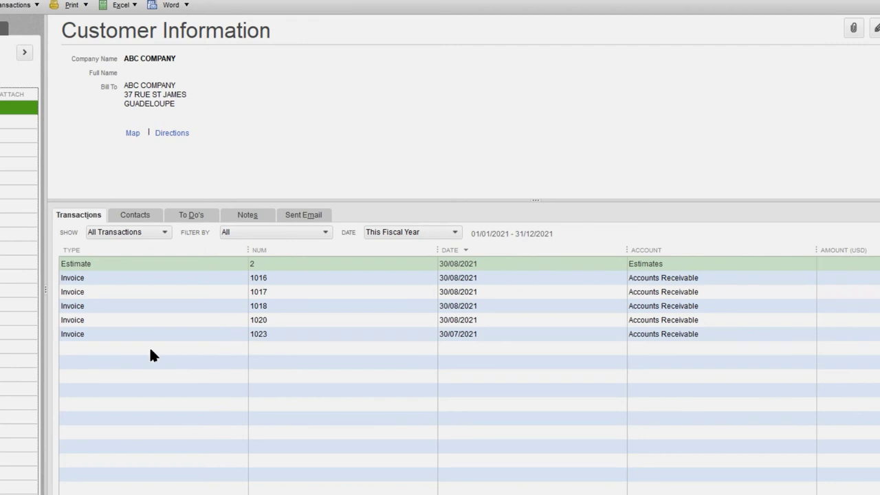
Step: Open ABC COMPANY's invoice 1023 dated 30/07/2021 from the customer's transactions, delete it, and close the blank invoice form
click(78, 333)
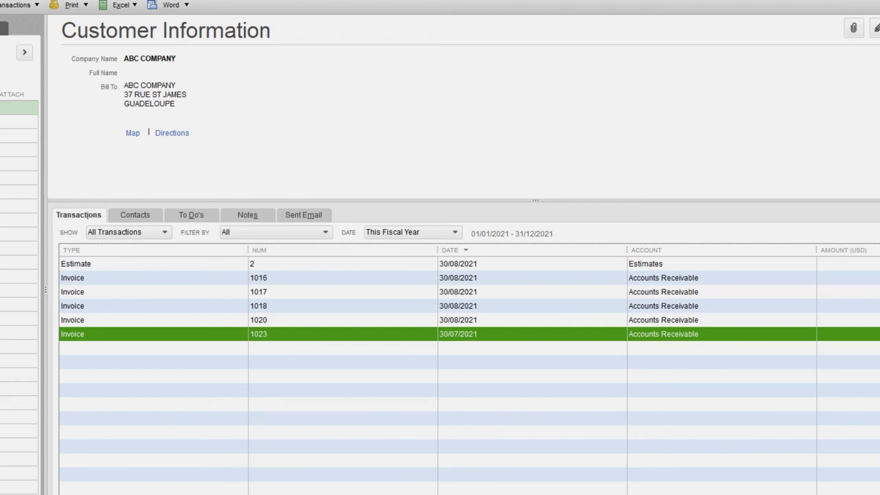
right_click(78, 338)
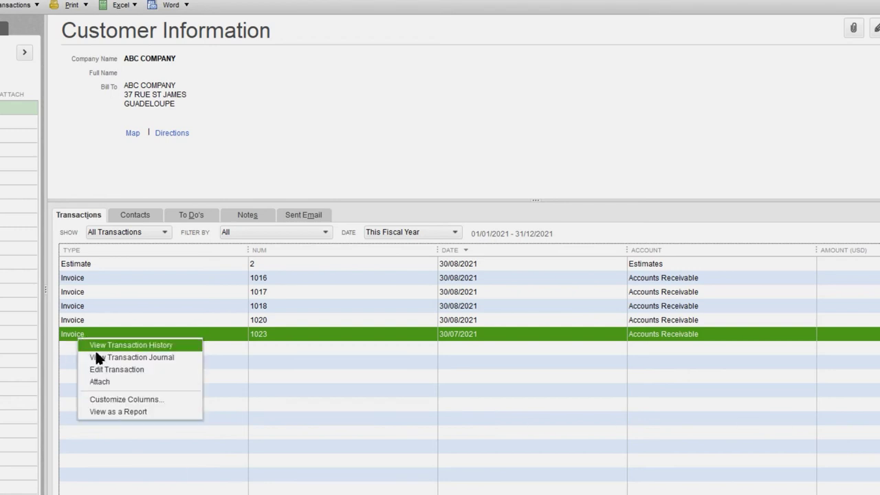
click(72, 337)
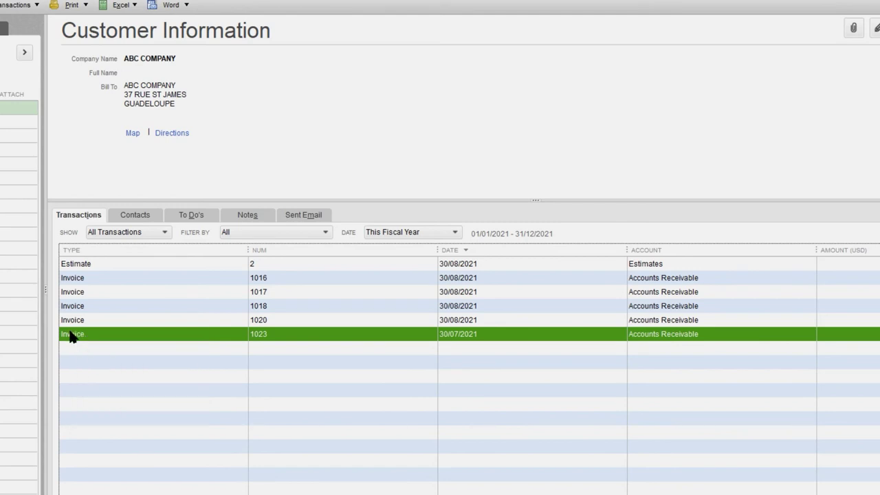
double_click(72, 337)
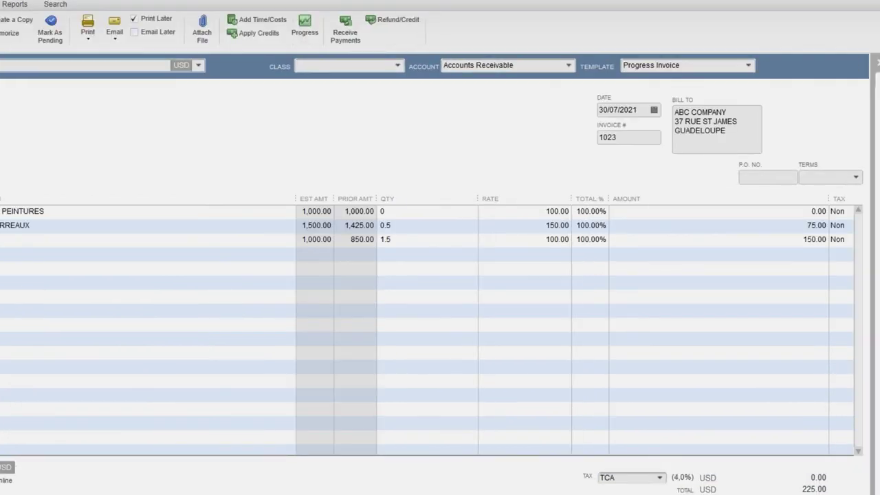
key(alt+e)
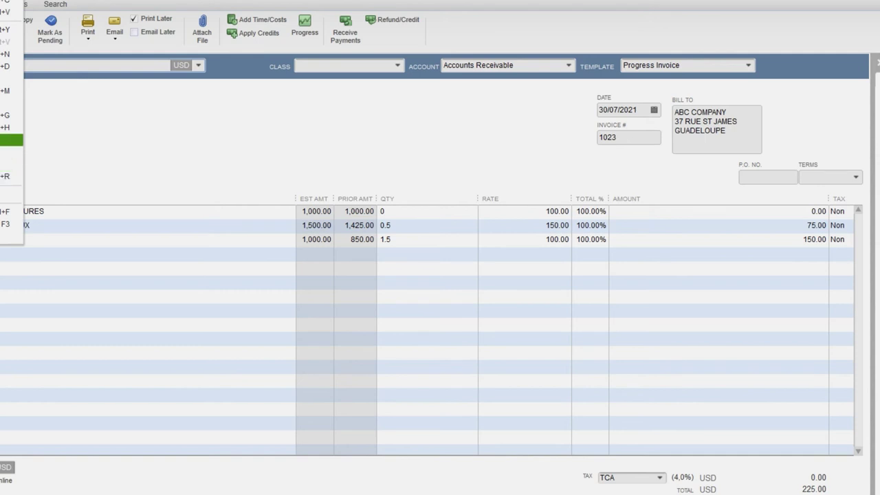
click(8, 66)
click(414, 125)
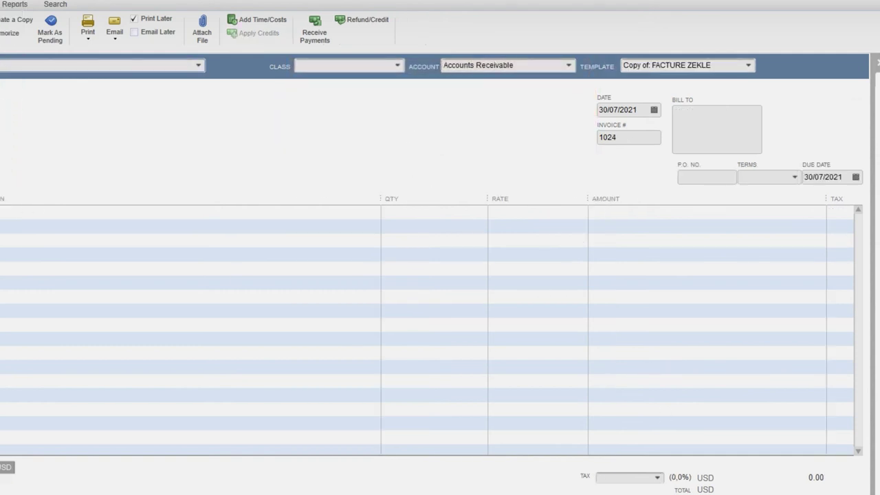
key(Escape)
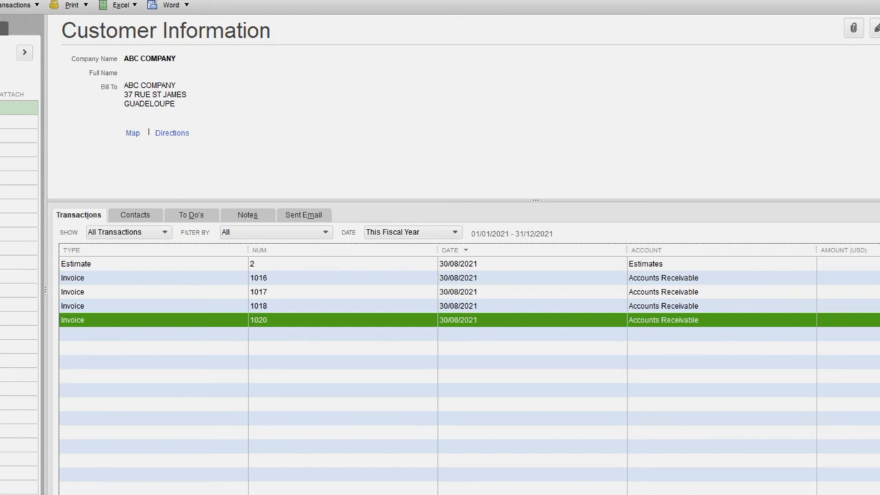
Step: Open ABC COMPANY's invoice 1020 from the customer's transactions and delete it
key(alt+e)
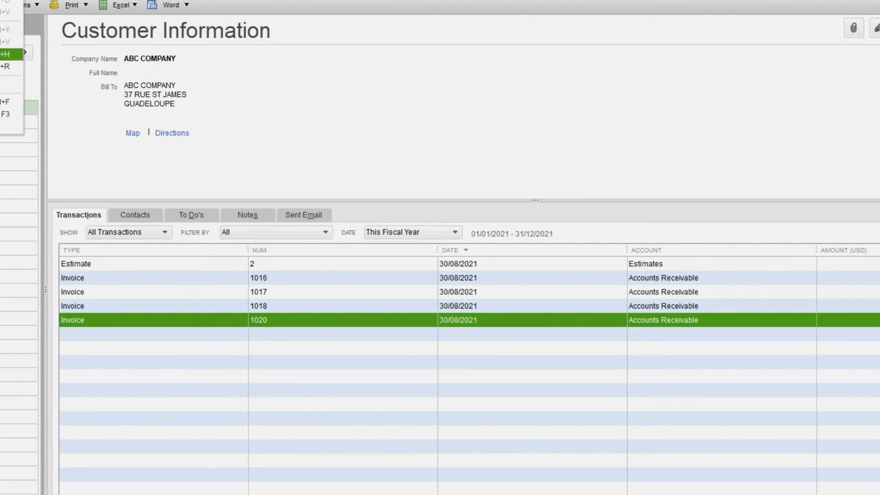
click(244, 389)
double_click(72, 320)
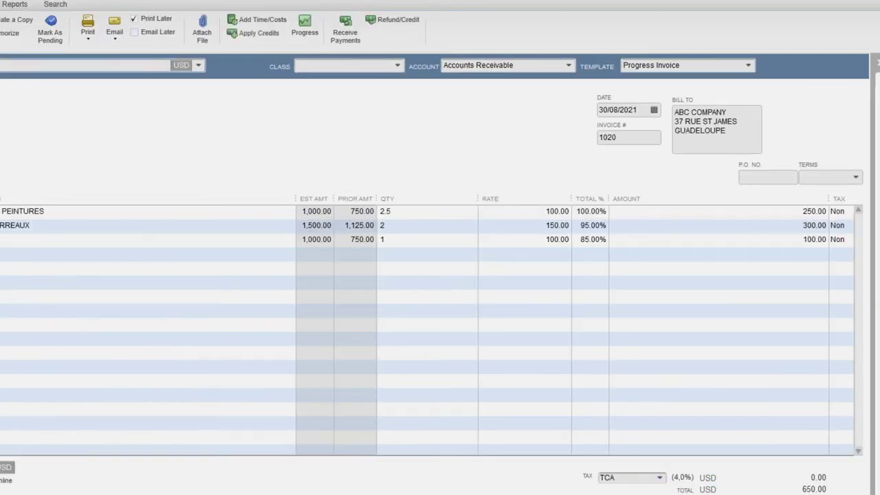
key(alt+e)
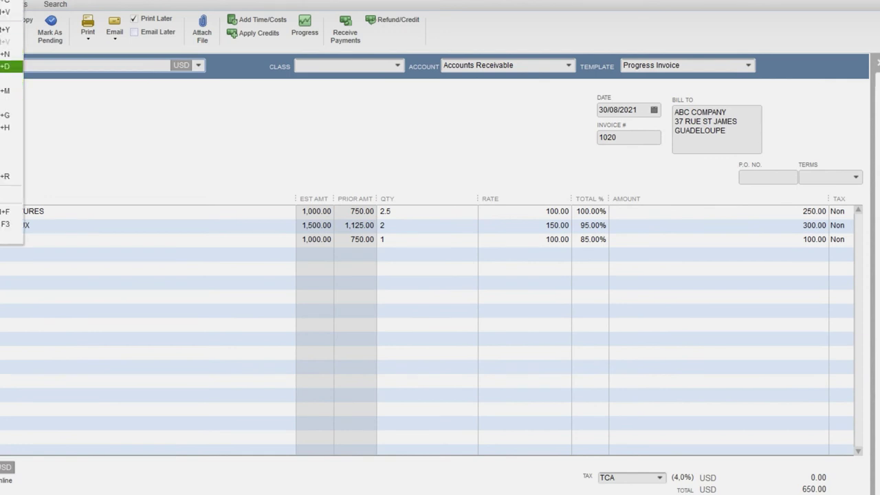
key(Return)
click(412, 147)
click(417, 131)
key(Escape)
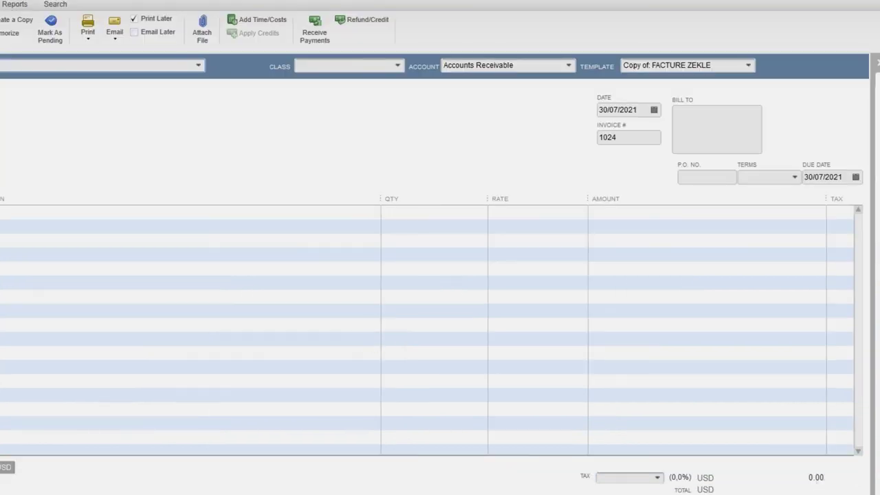
Step: Start an invoice for ABC COMPANY from its 30/08/2021 estimate, choosing selected items or different percentages of each item
text(a)
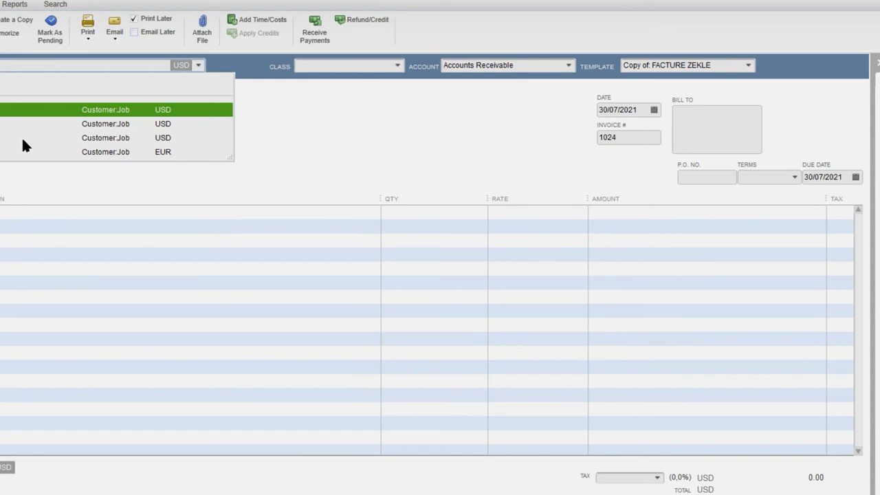
key(Tab)
click(151, 116)
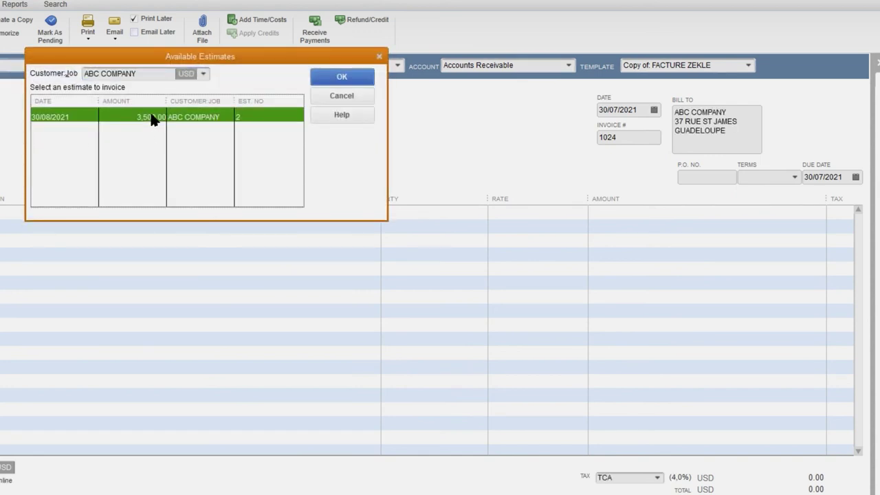
click(349, 77)
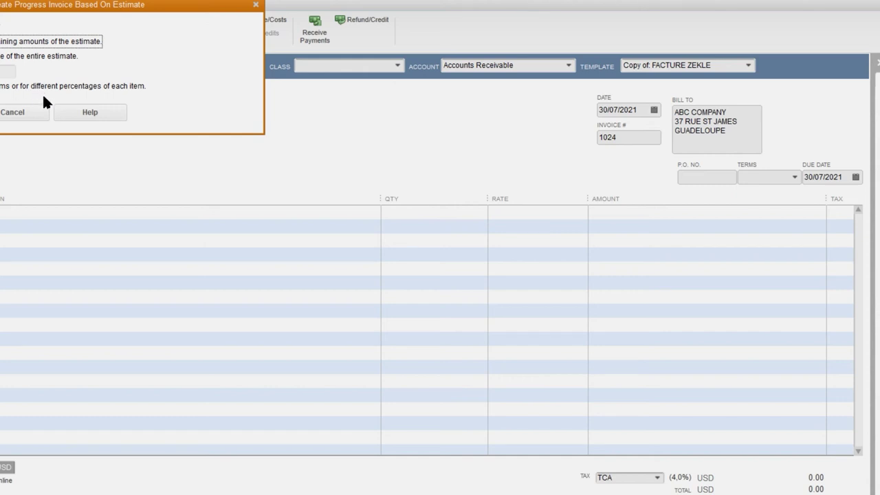
click(72, 86)
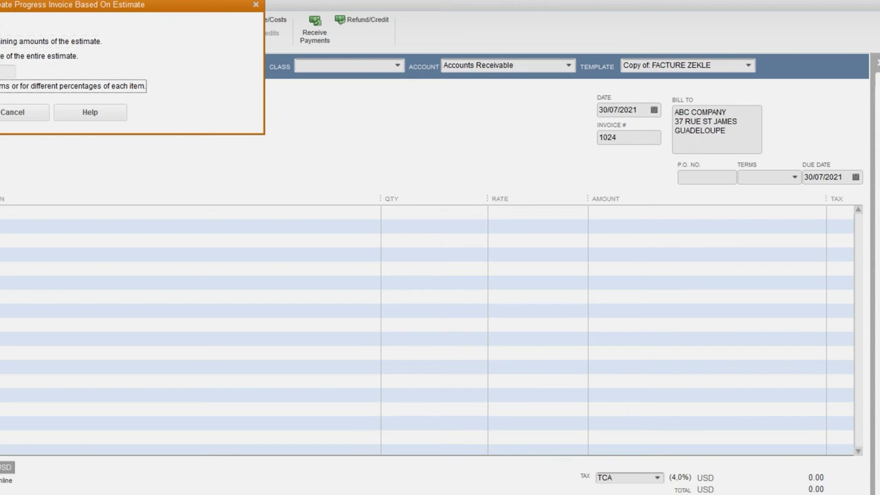
key(Return)
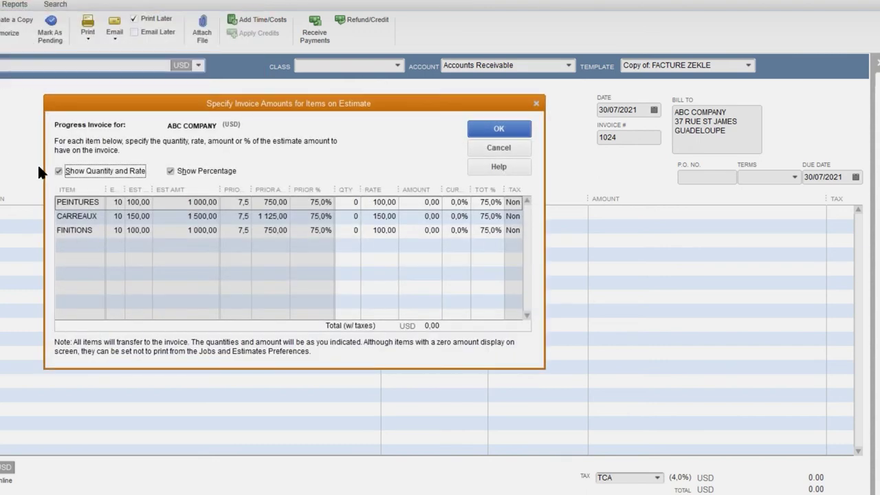
Step: Compare the estimate items table with the quantity and rate columns hidden and with the percentage columns hidden, restoring both sets
drag(459, 101, 526, 147)
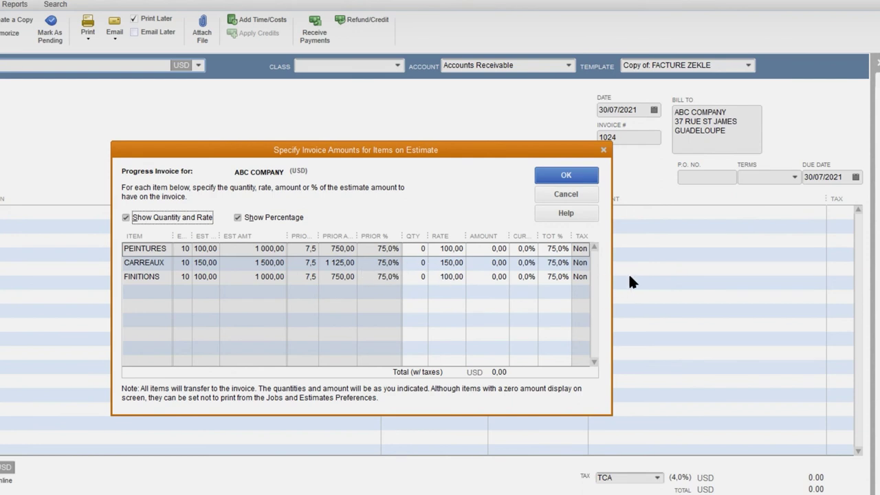
click(126, 217)
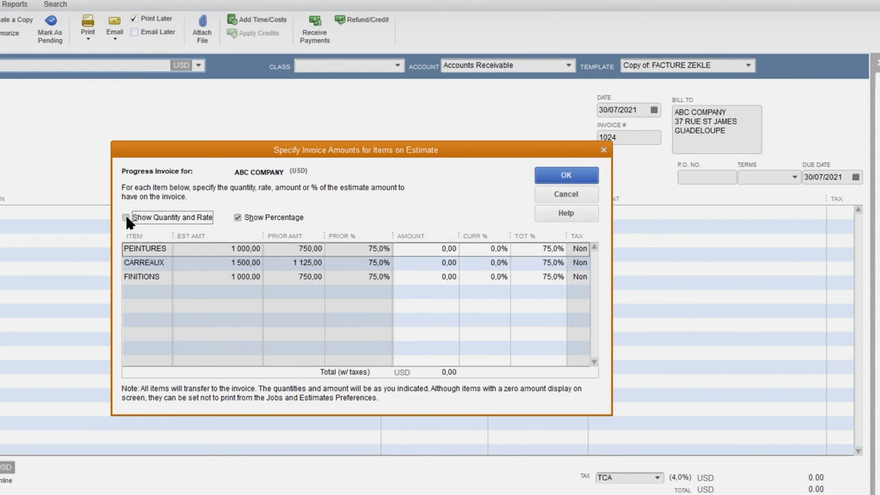
click(126, 217)
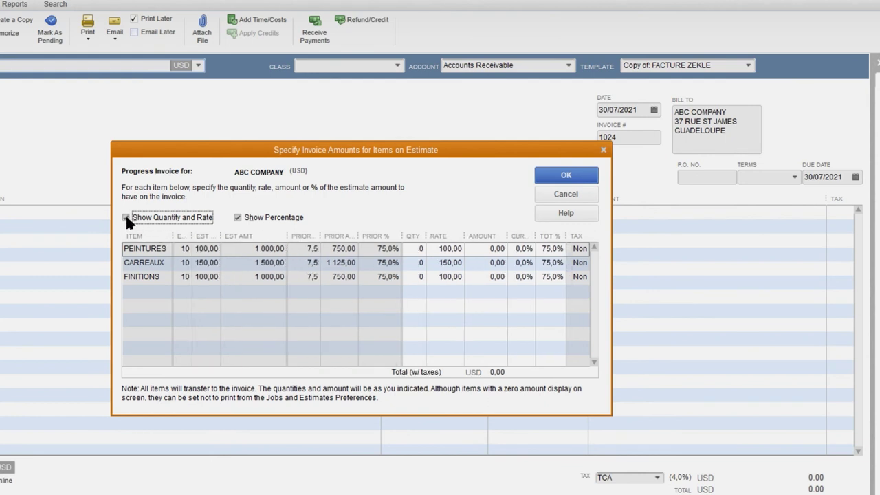
click(244, 217)
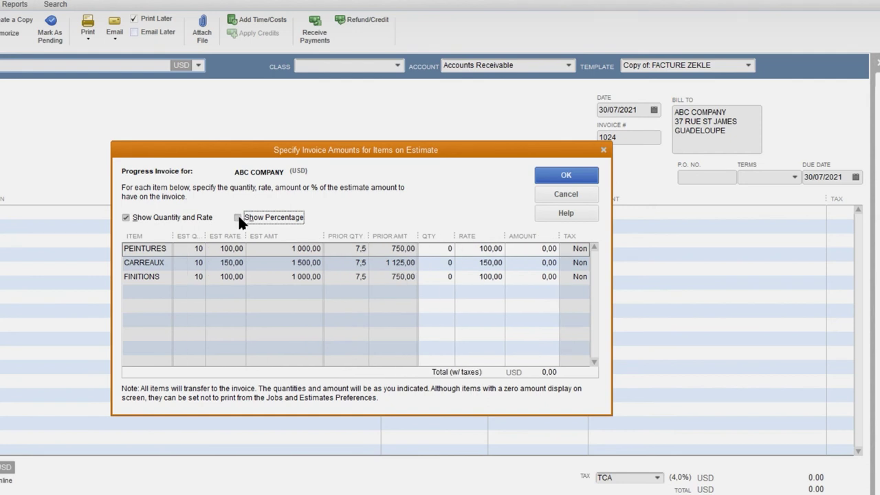
click(237, 217)
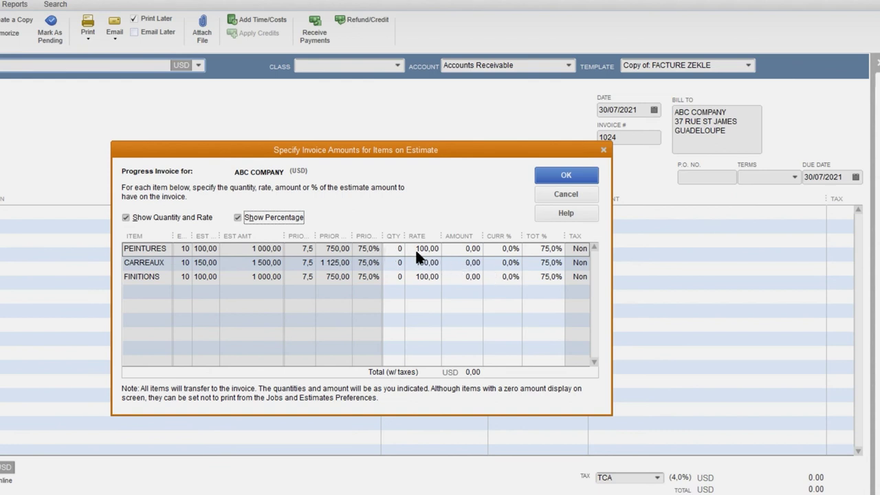
mouse_move(404, 239)
mouse_down()
mouse_move(418, 234)
mouse_move(406, 236)
mouse_up()
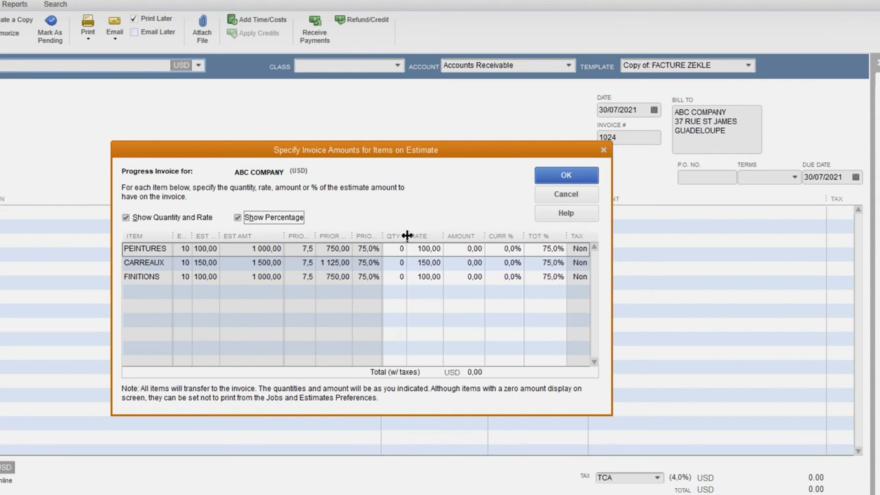
Step: Set the current percentage to 20% for PEINTURES, 10% for CARREAUX and 5% for FINITIONS, and save the resulting progress invoice
click(501, 250)
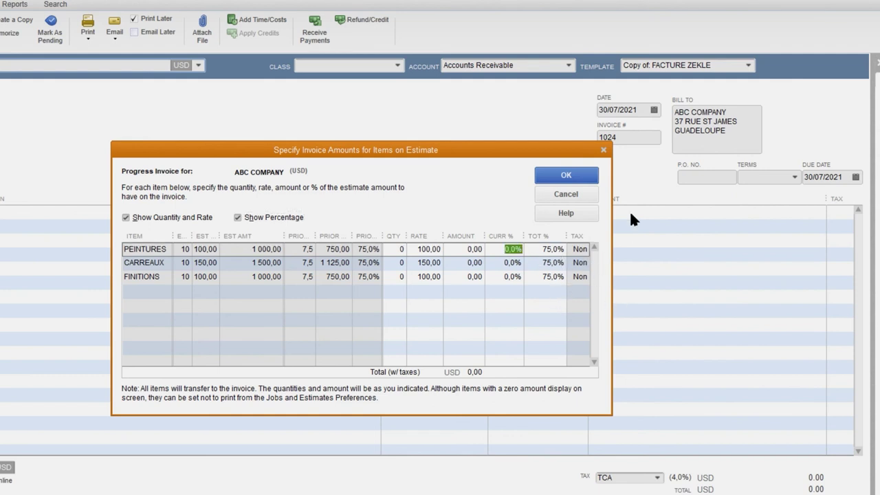
text(20)
key(Tab)
click(495, 264)
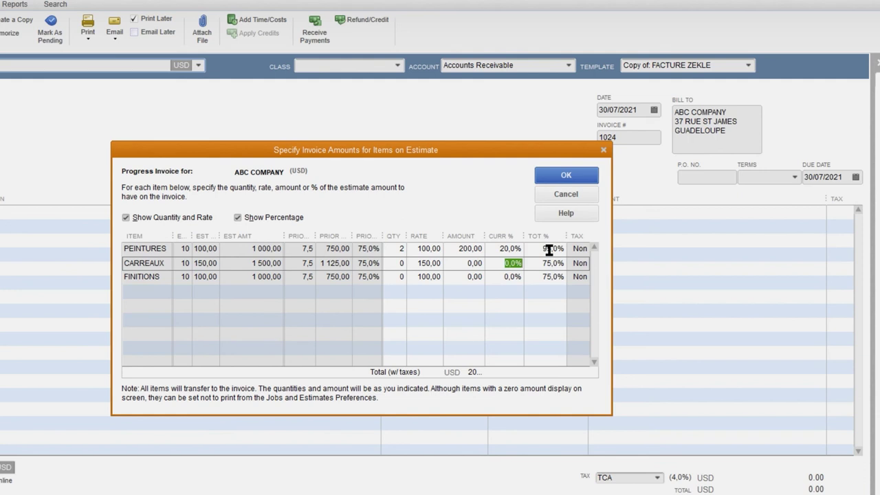
text(10)
click(516, 304)
click(512, 277)
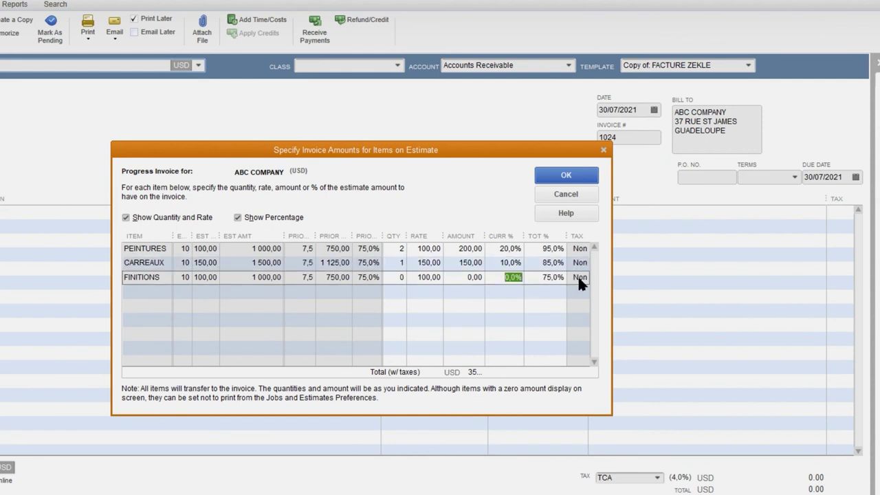
text(5)
click(515, 294)
click(566, 176)
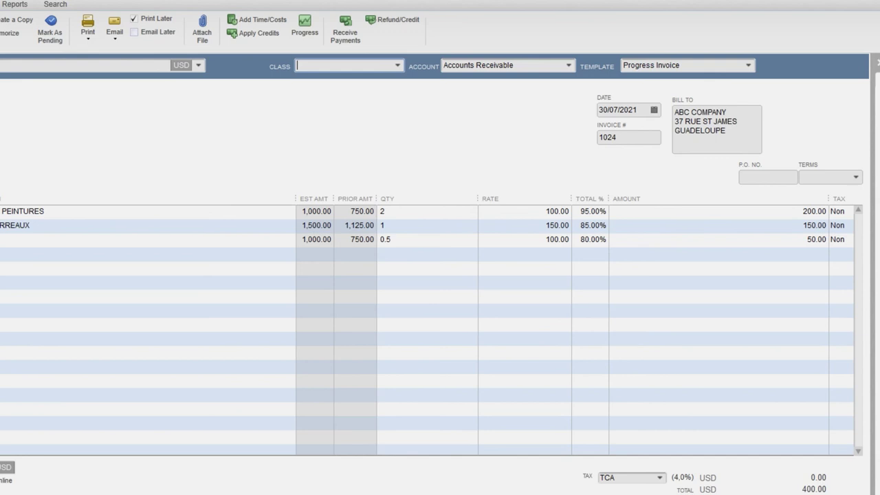
key(alt+s)
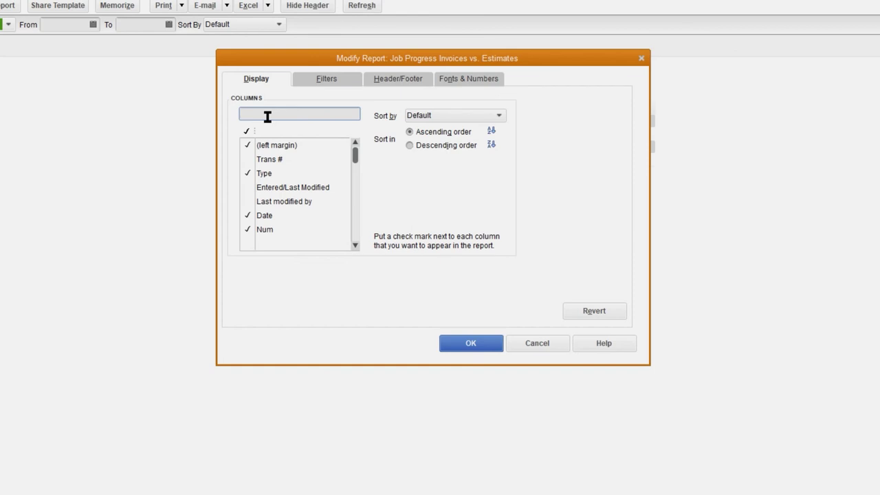
Step: Add the Name column to the Job Progress Invoices vs. Estimates report
text(nam)
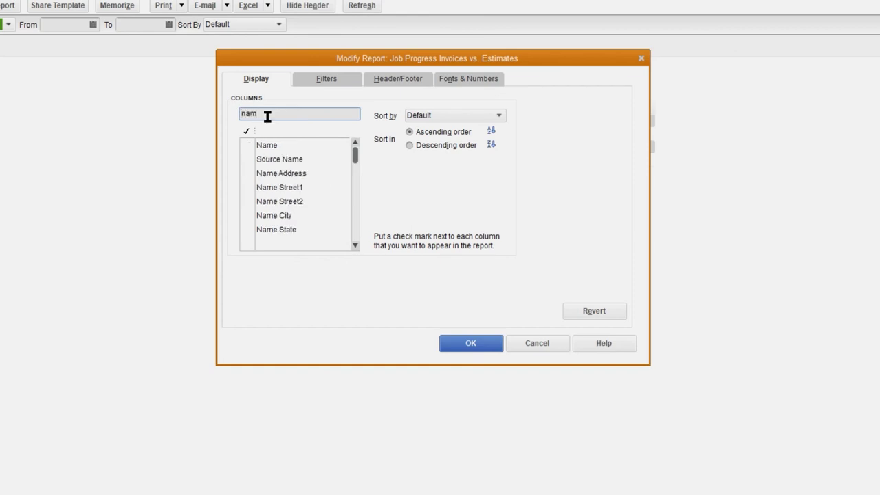
click(300, 147)
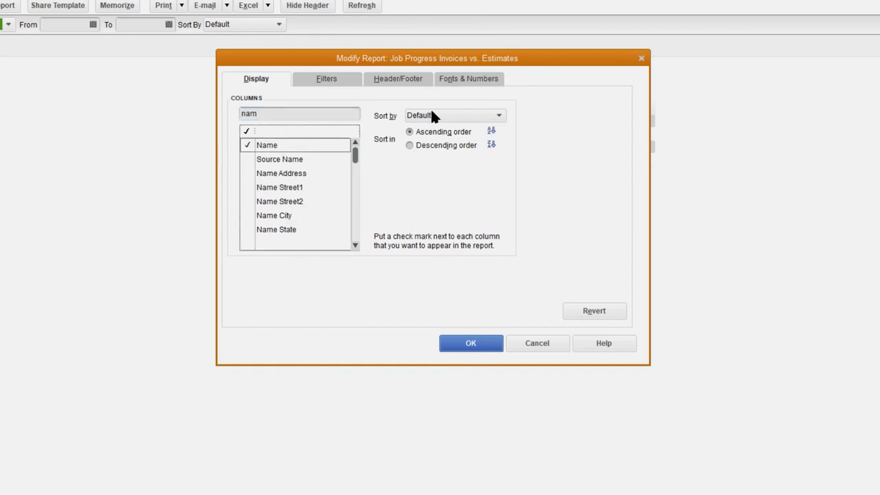
click(337, 79)
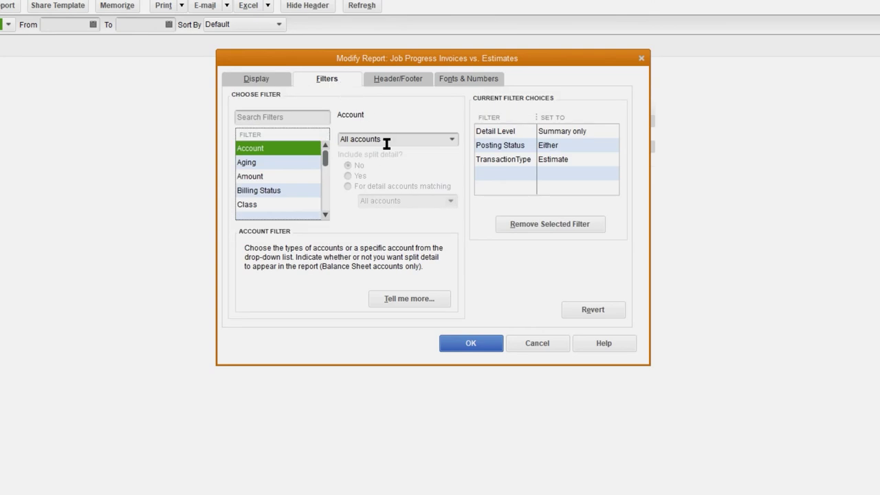
click(267, 83)
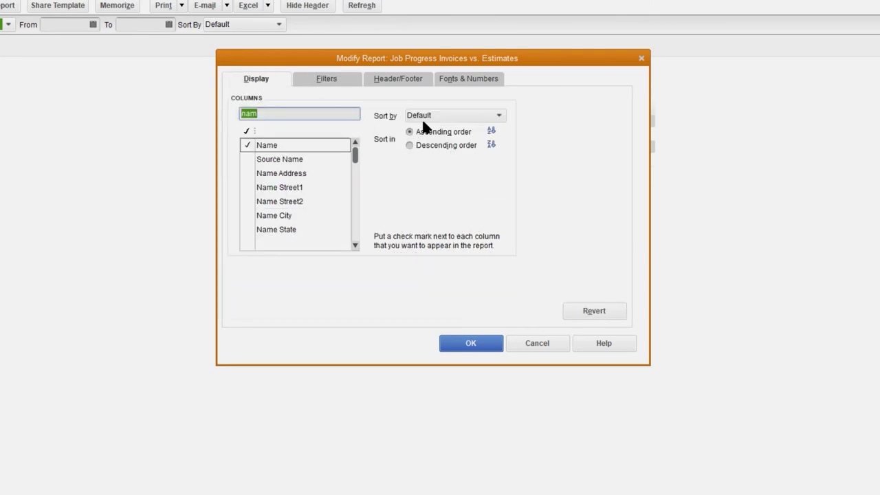
Step: Filter the Job Progress Invoices vs. Estimates report by the name ABC COMPANY and apply the modifications
click(328, 84)
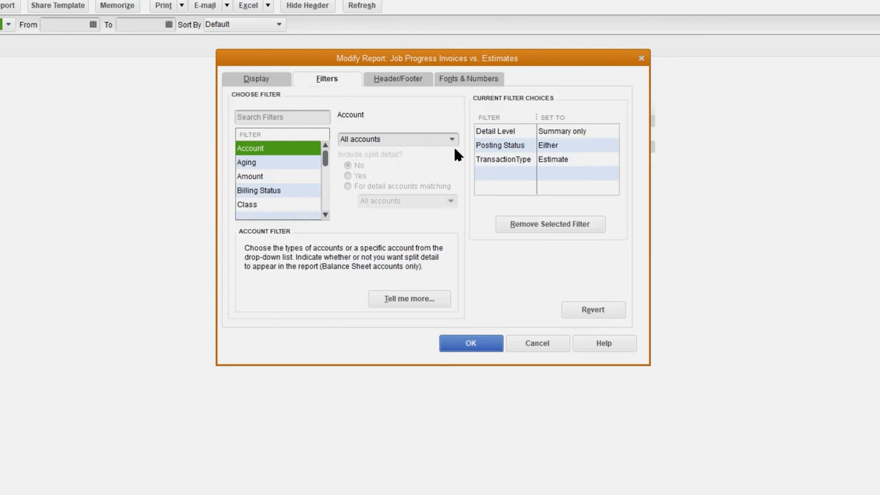
key(n)
key(a)
key(Tab)
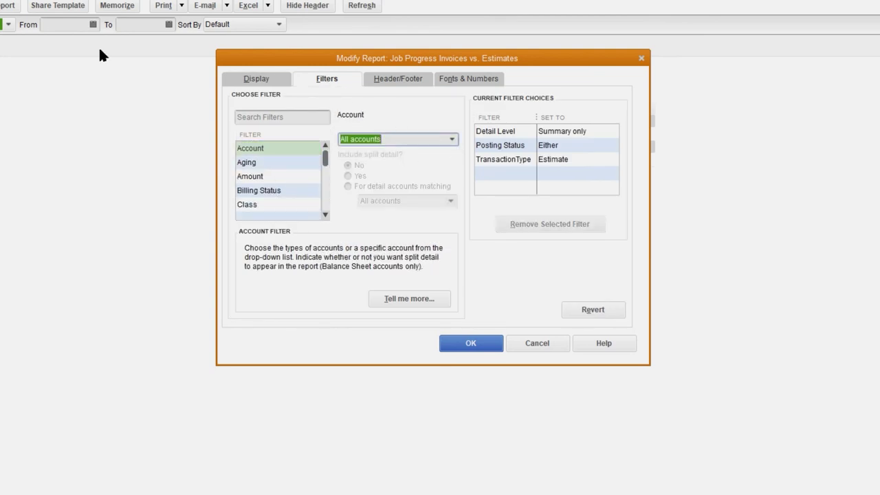
click(249, 176)
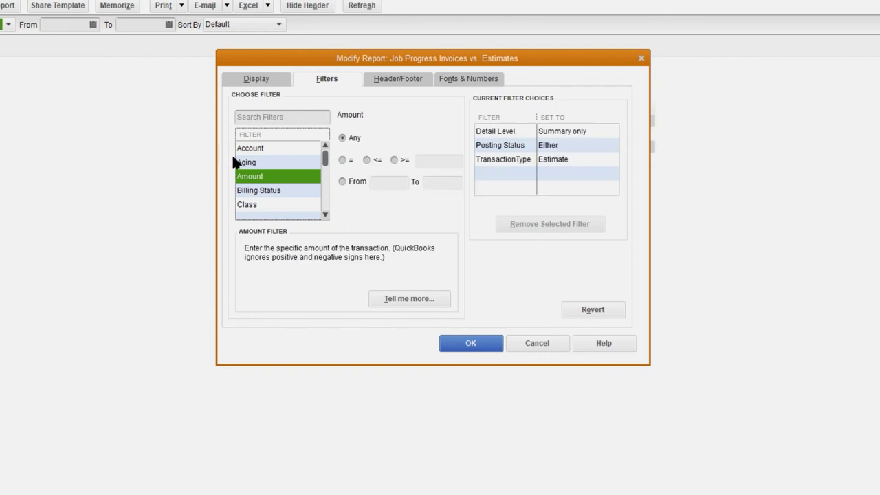
key(n)
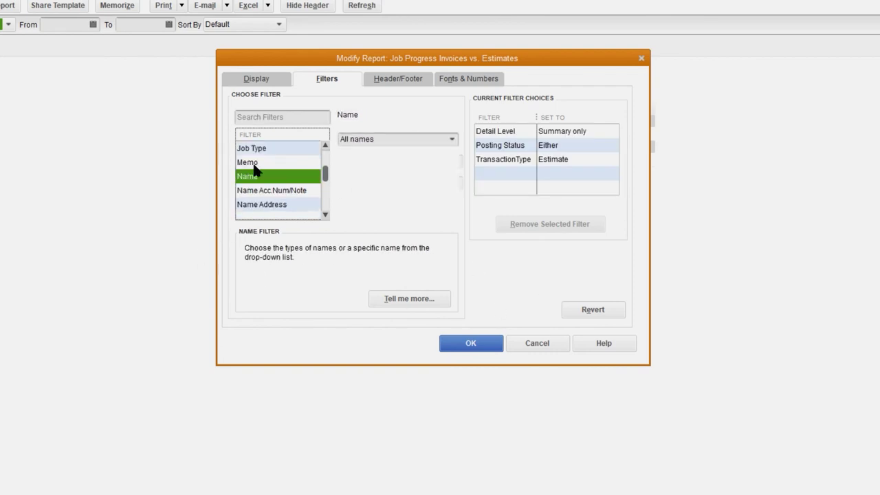
click(411, 139)
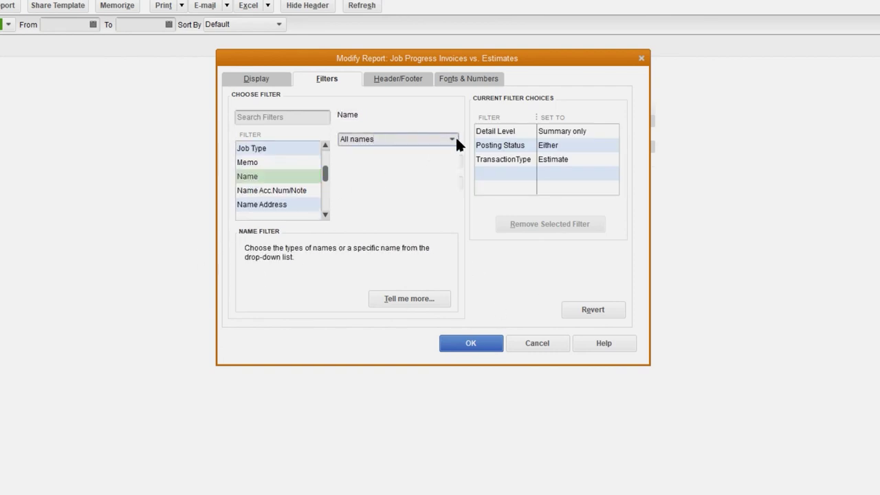
click(453, 138)
click(381, 269)
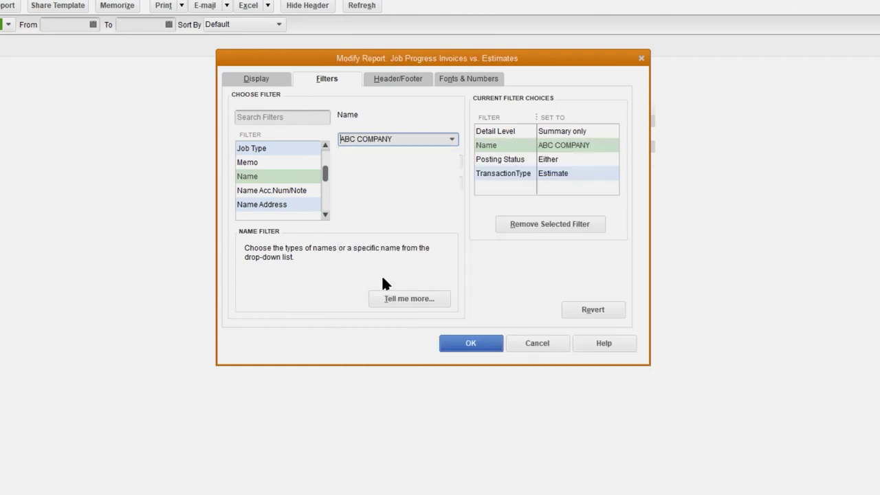
click(456, 343)
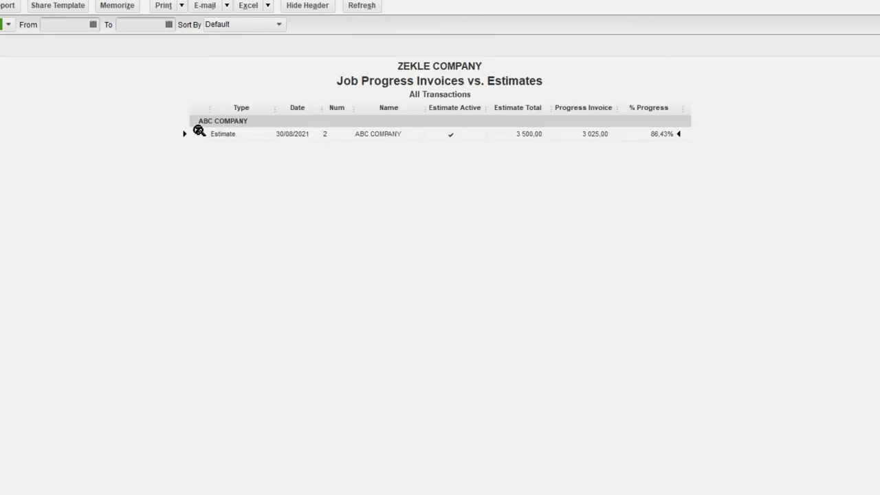
Step: Close the Job Progress Invoices vs. Estimates report without memorizing its modified settings
key(alt+v)
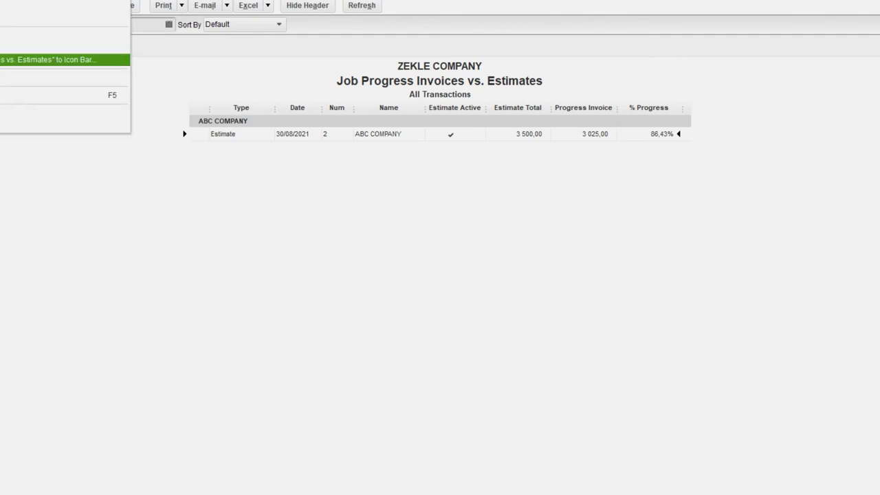
key(Escape)
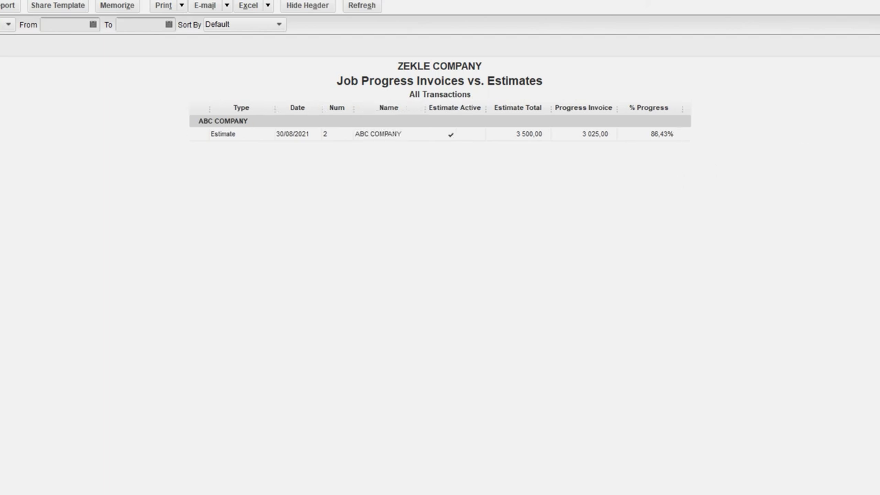
key(Escape)
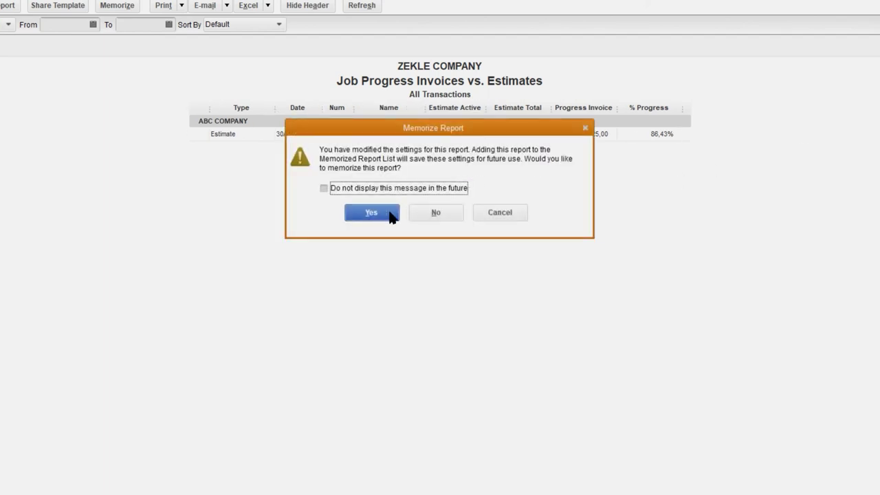
click(447, 214)
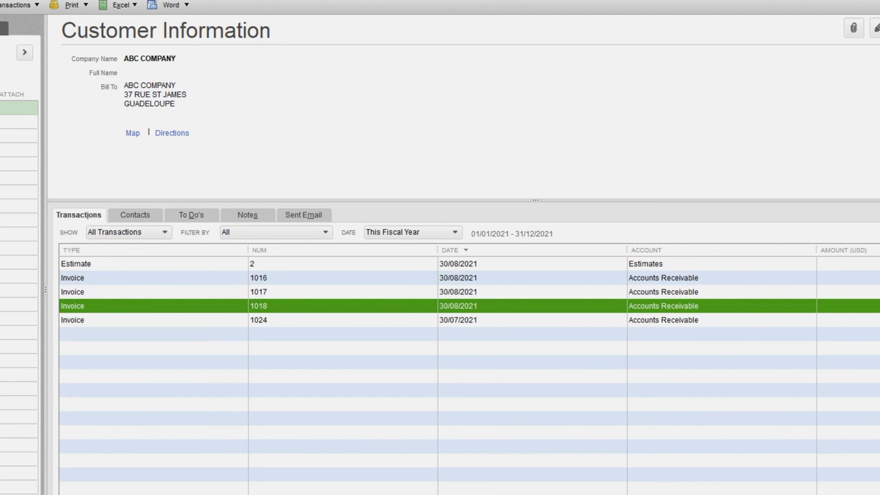
Step: Create an ABC COMPANY invoice for the remaining amounts of its 30/08/2021 estimate, save it and close the invoice form
key(ctrl+i)
key(alt+Down)
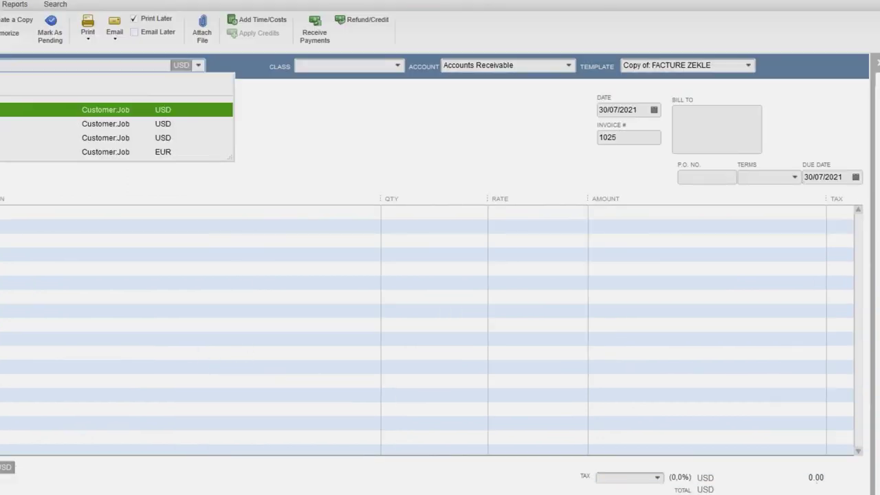
key(Return)
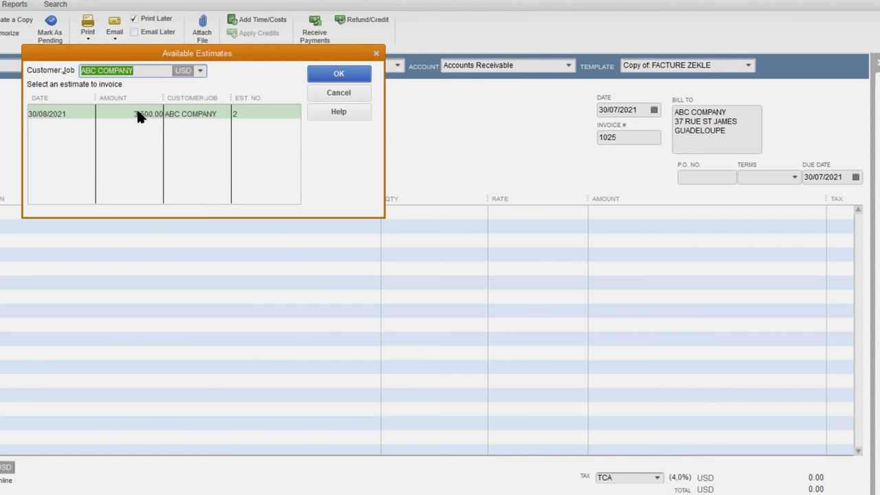
click(137, 117)
click(350, 76)
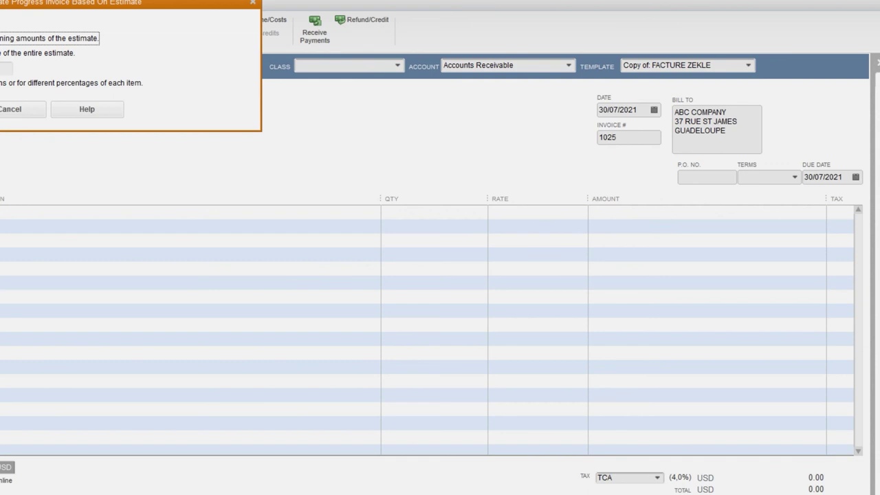
key(Return)
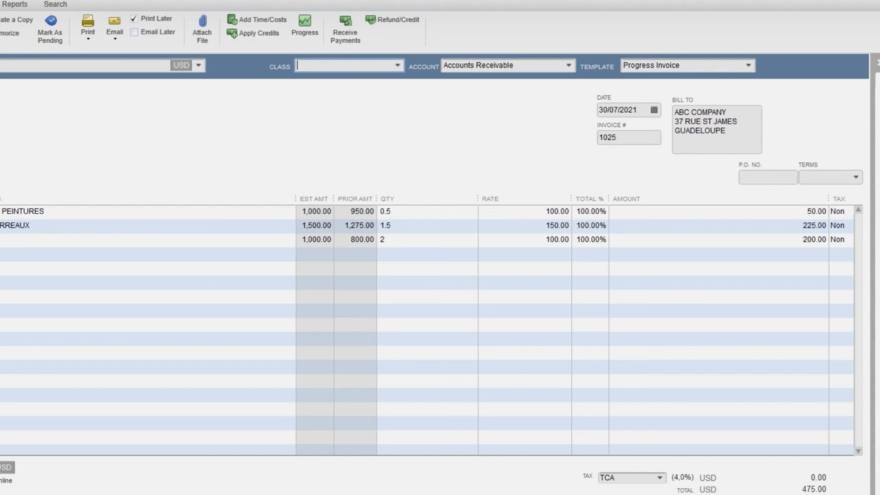
key(alt+n)
key(Escape)
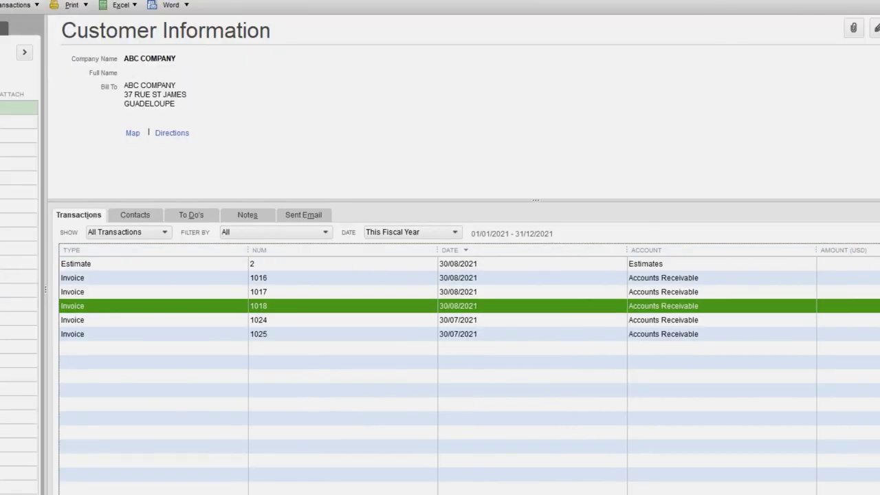